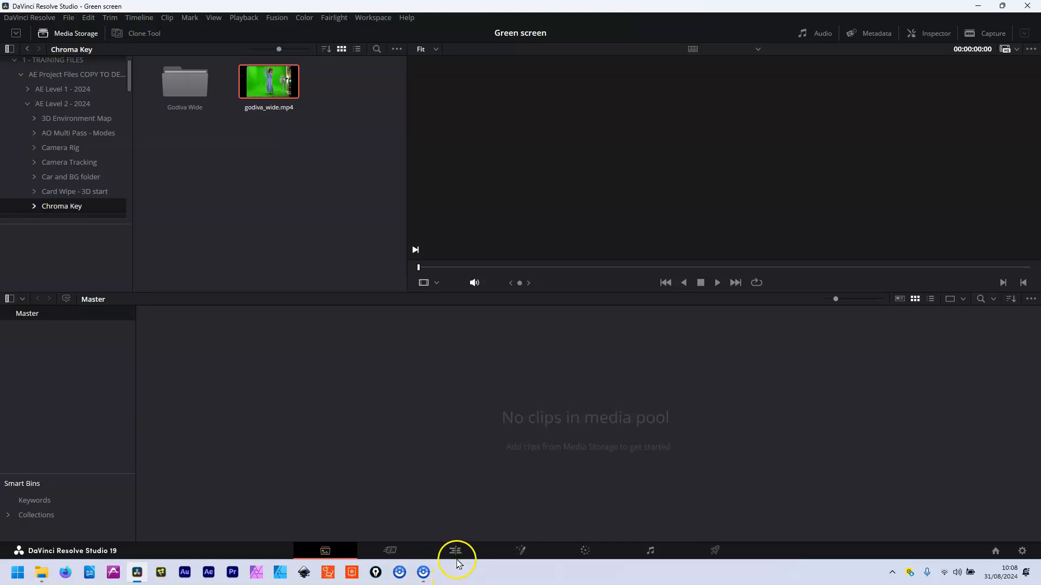
# Browse Media Storage into the AE Project Files COPY TO DESKTOP folder
pyautogui.click(460, 553)
pyautogui.click(398, 550)
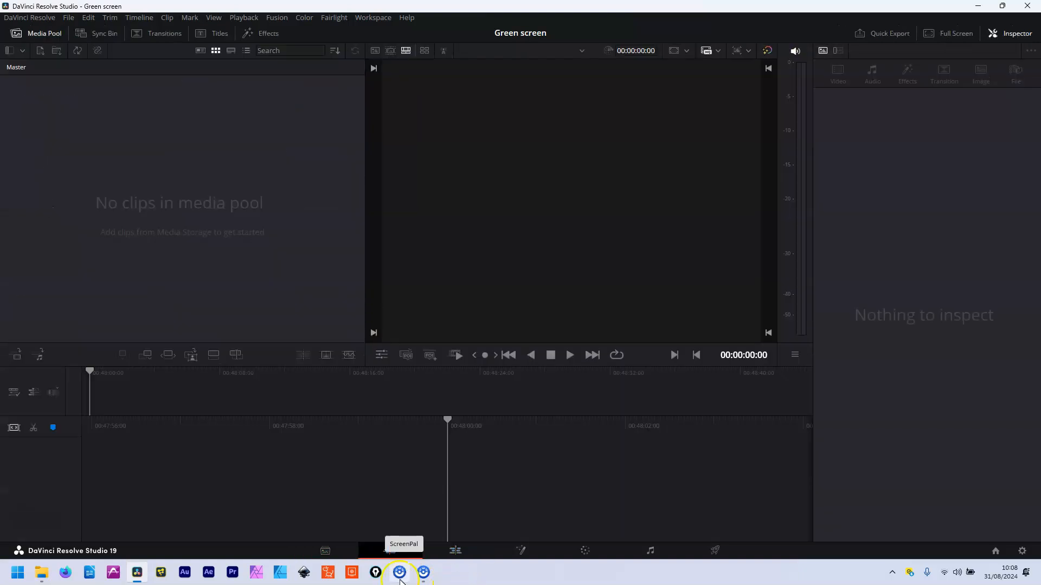
pyautogui.click(325, 552)
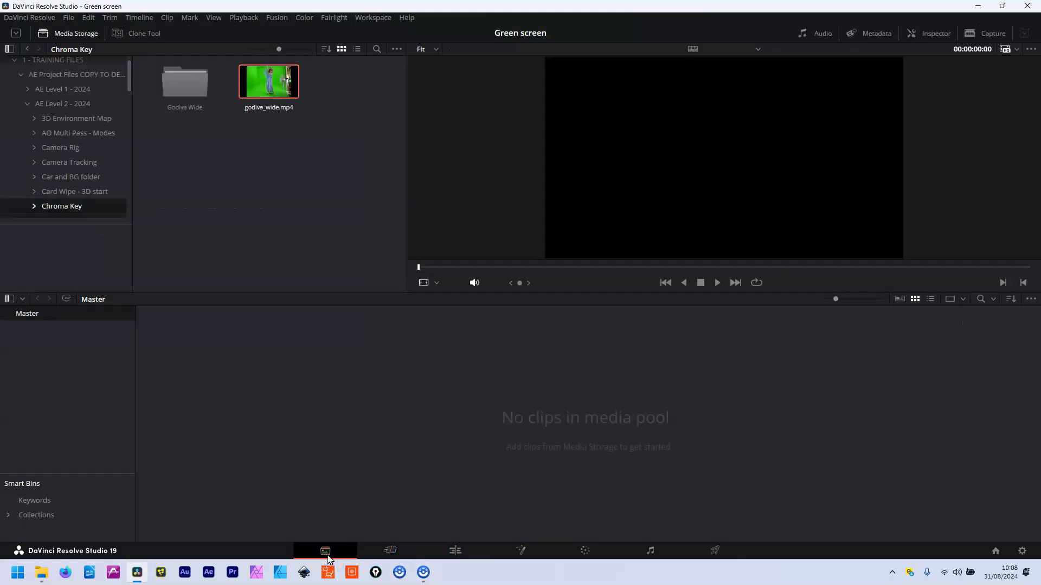
pyautogui.click(123, 74)
pyautogui.scroll(2, 130, 66)
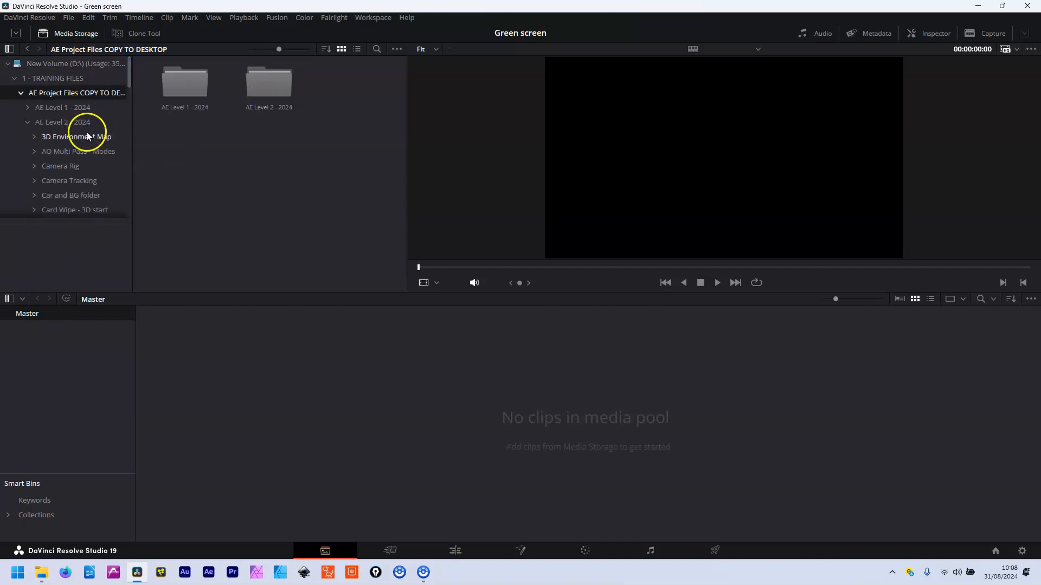
pyautogui.moveTo(130, 79); pyautogui.dragTo(129, 101)
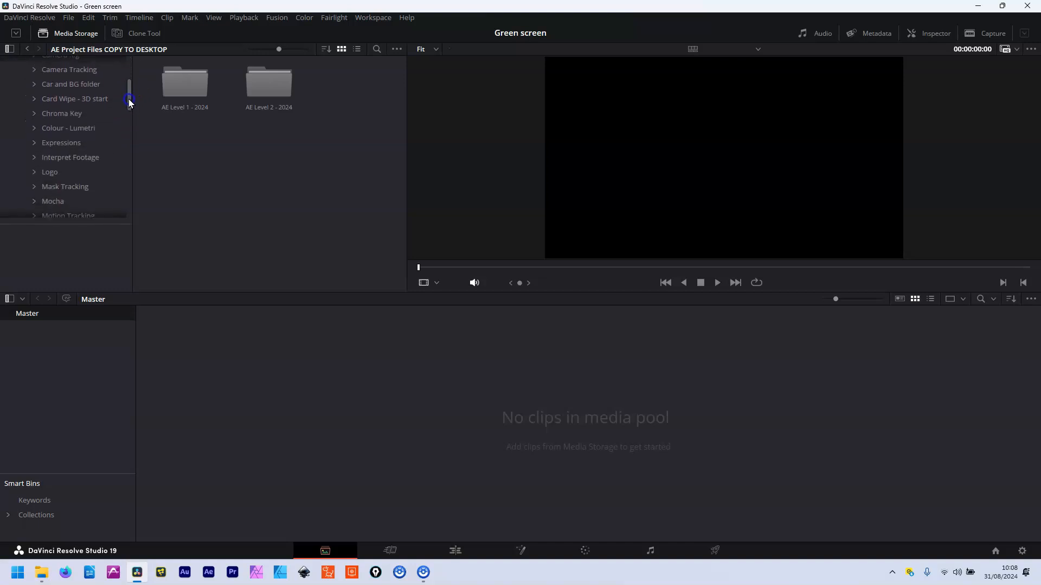
# Open the Chroma Key folder and add godiva_wide.mp4 to the Media Pool
pyautogui.click(105, 112)
pyautogui.click(272, 70)
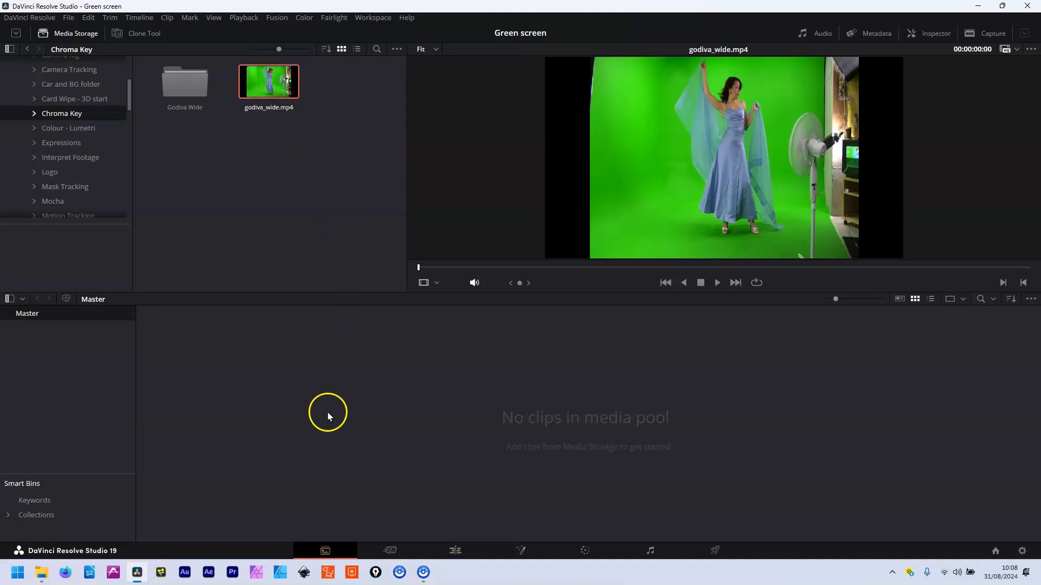
pyautogui.moveTo(269, 82); pyautogui.dragTo(292, 389)
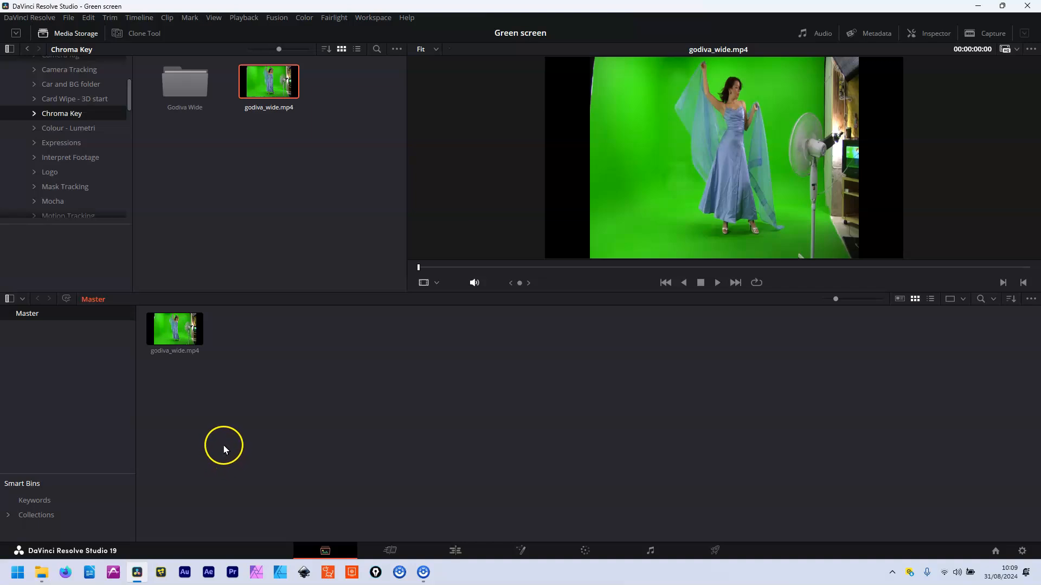
# Create Timeline 1 from the godiva_wide.mp4 pool clip and go to the Edit page
pyautogui.rightClick(173, 337)
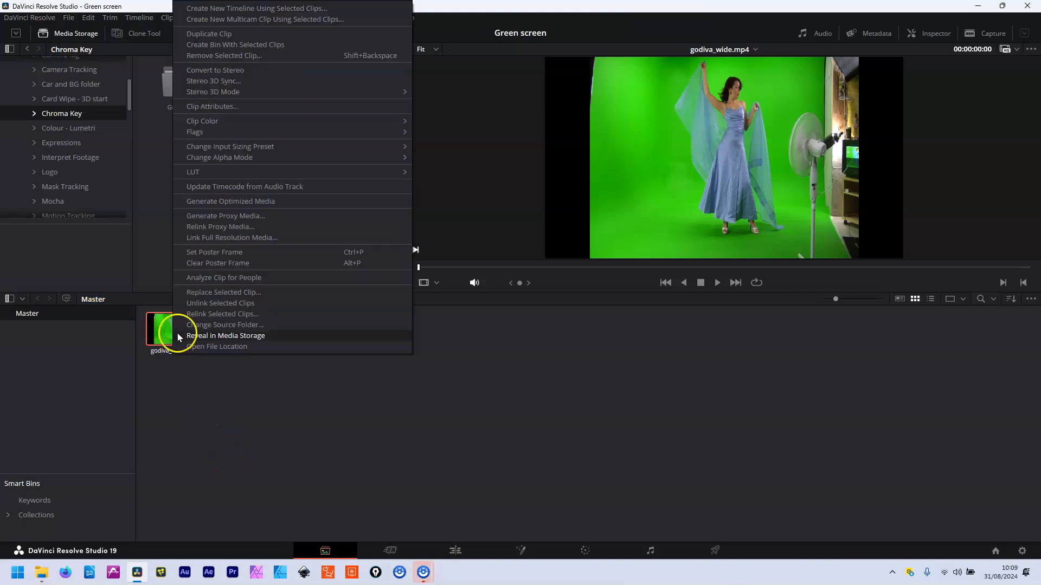
pyautogui.click(321, 10)
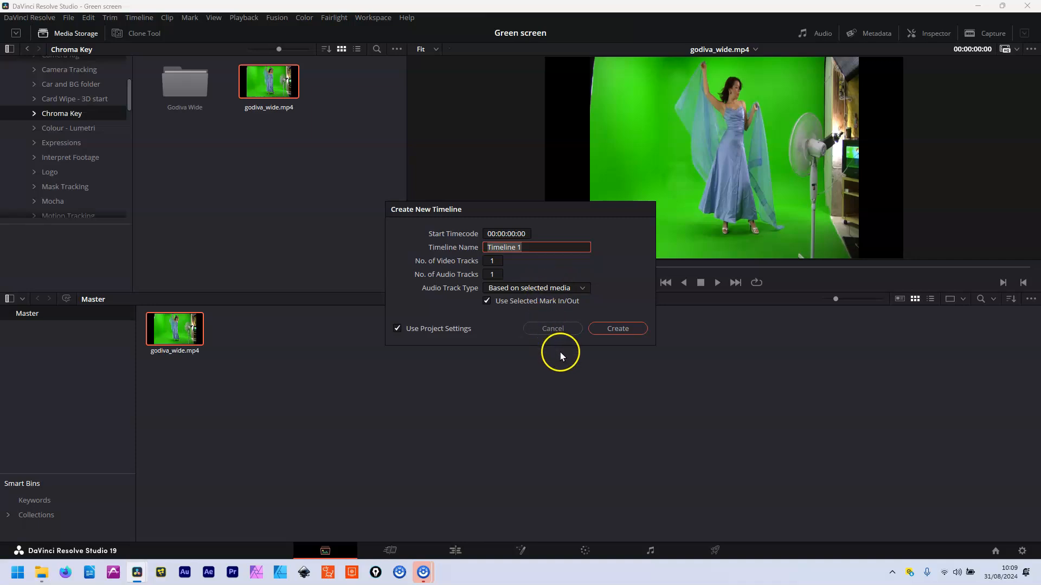
pyautogui.click(618, 329)
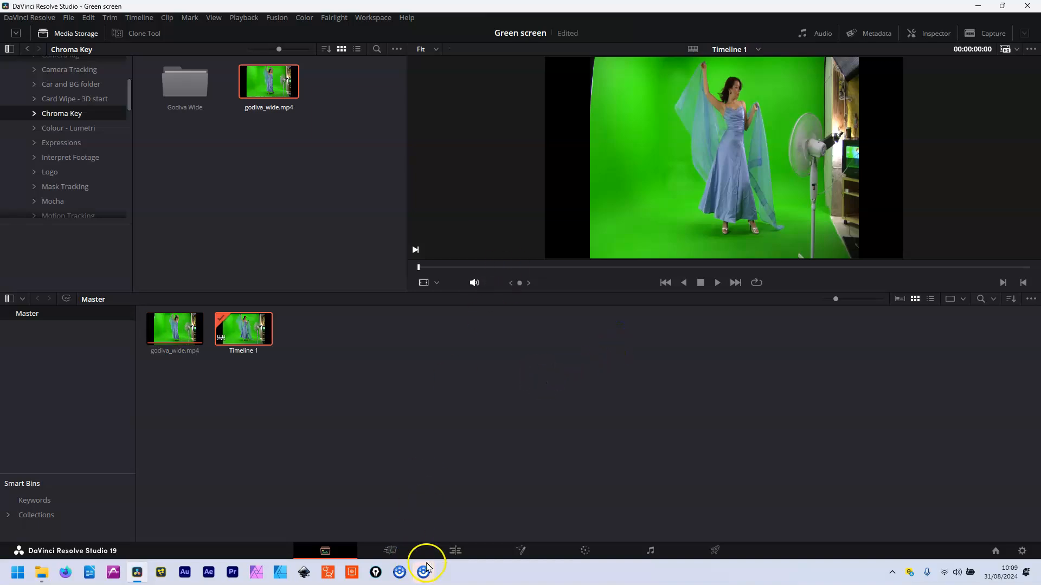
pyautogui.click(457, 551)
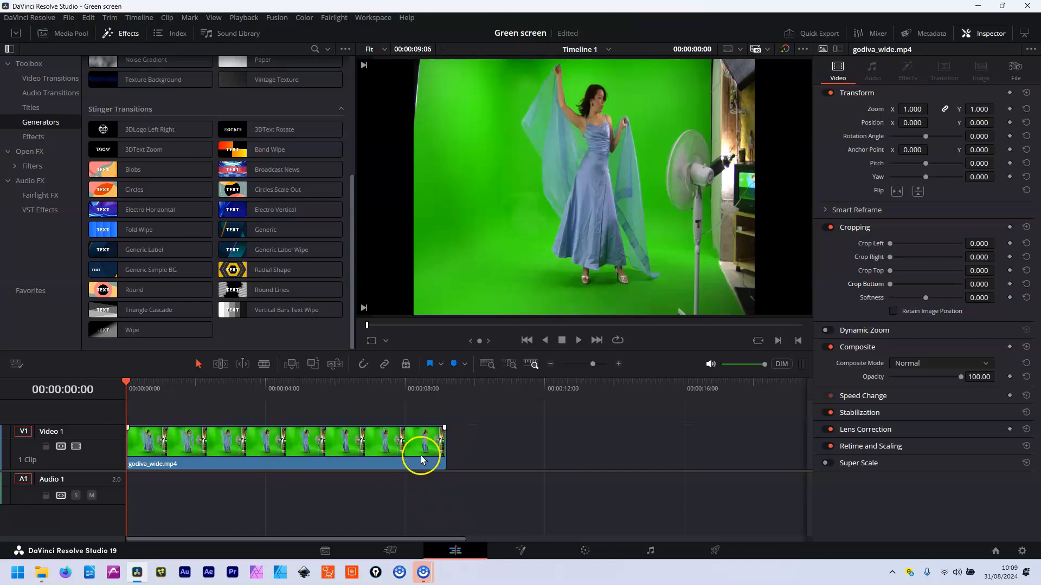
# Scrub through godiva_wide.mp4 on Video 1 and hide the Effects library
pyautogui.click(133, 382)
pyautogui.moveTo(133, 382)
pyautogui.mouseDown()
pyautogui.moveTo(458, 386)
pyautogui.moveTo(88, 428)
pyautogui.moveTo(404, 423)
pyautogui.moveTo(194, 412)
pyautogui.moveTo(132, 386)
pyautogui.moveTo(402, 409)
pyautogui.moveTo(142, 391)
pyautogui.mouseUp()
pyautogui.click(116, 33)
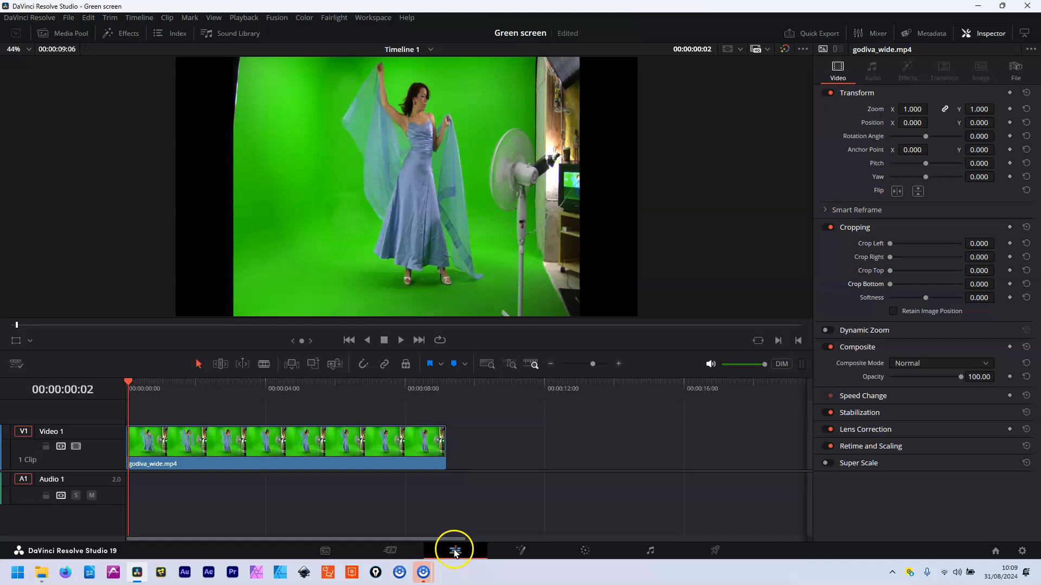
# Open godiva_wide.mp4 in Fusion and roughly align MediaIn1 with MediaOut1
pyautogui.click(520, 554)
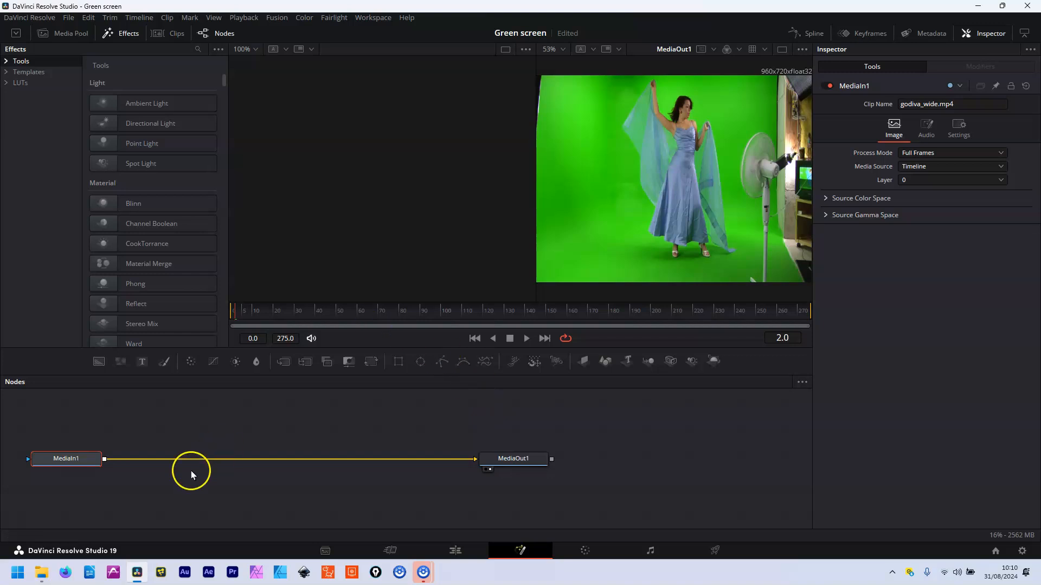
pyautogui.moveTo(64, 459); pyautogui.dragTo(75, 450)
pyautogui.moveTo(497, 459); pyautogui.dragTo(500, 451)
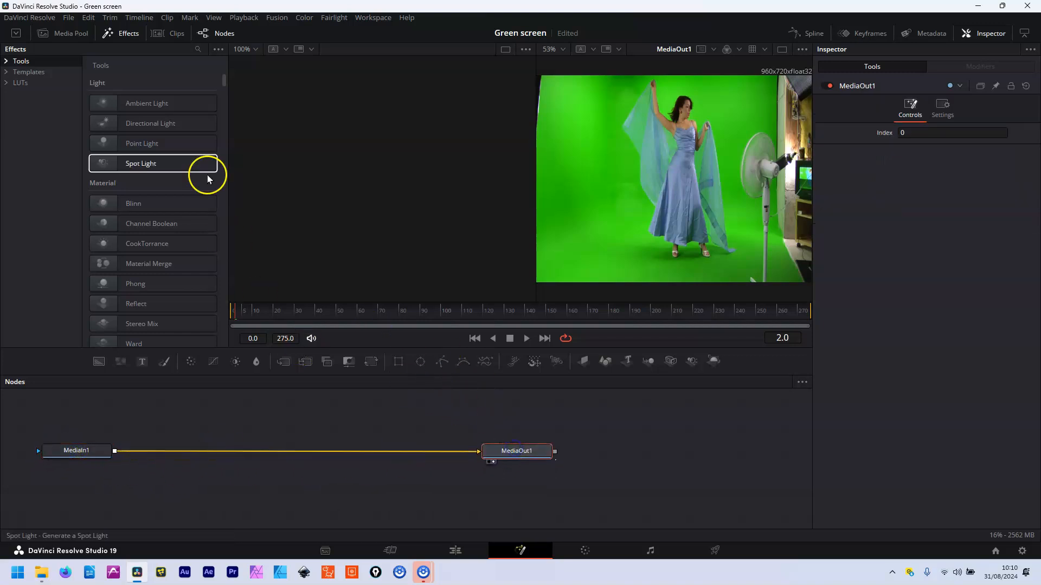
# Toggle the Effects library off and back on
pyautogui.click(120, 34)
pyautogui.click(128, 34)
pyautogui.click(129, 35)
pyautogui.click(127, 35)
pyautogui.click(182, 314)
# Spread MediaIn1 and MediaOut1 apart so both nodes sit on the same level
pyautogui.click(490, 457)
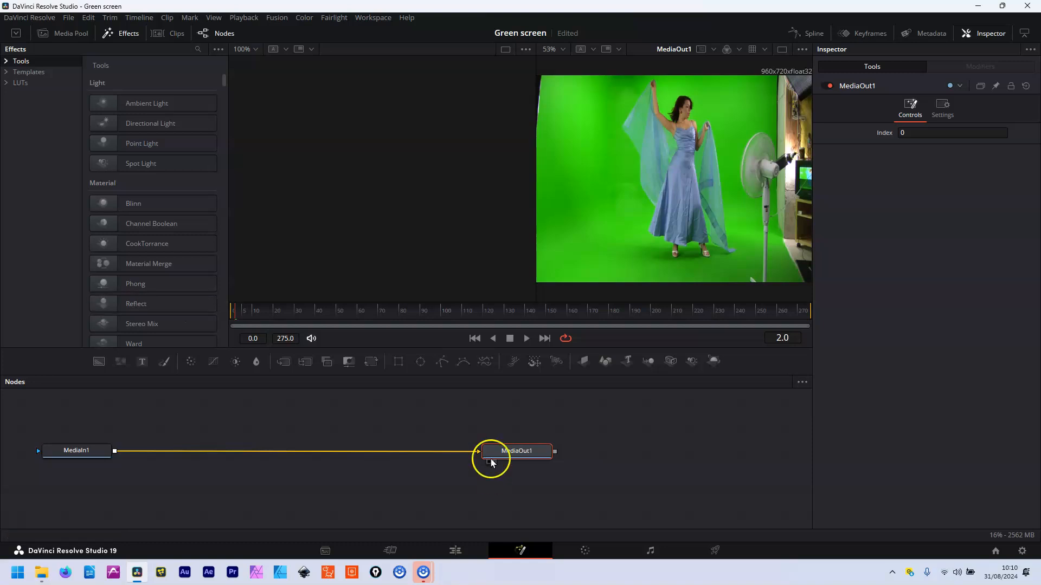
pyautogui.moveTo(72, 450)
pyautogui.mouseDown()
pyautogui.moveTo(84, 444)
pyautogui.moveTo(72, 454)
pyautogui.mouseUp()
pyautogui.moveTo(527, 457); pyautogui.dragTo(588, 466)
pyautogui.moveTo(81, 452); pyautogui.dragTo(84, 453)
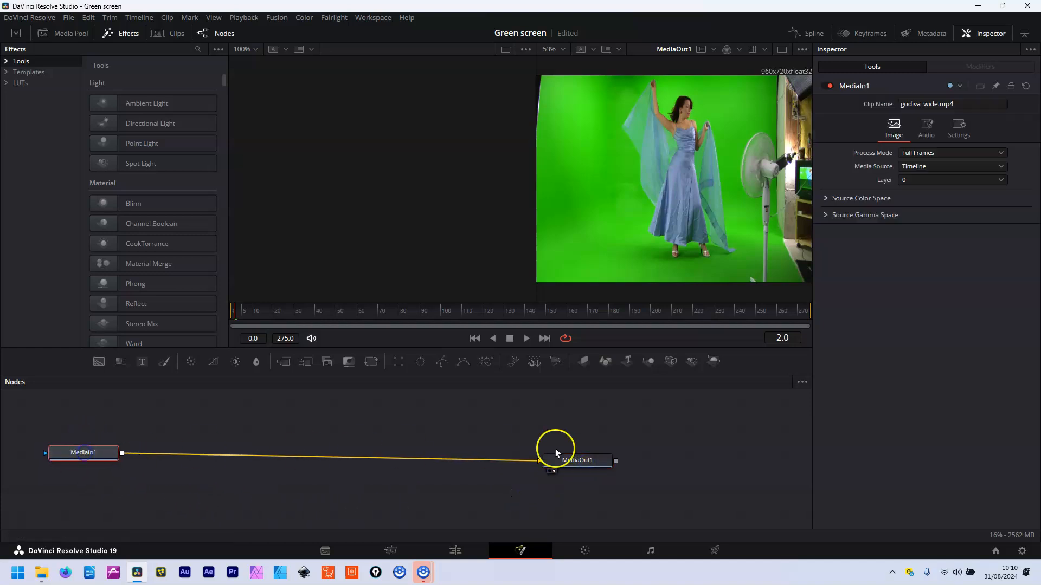
pyautogui.moveTo(564, 460); pyautogui.dragTo(585, 457)
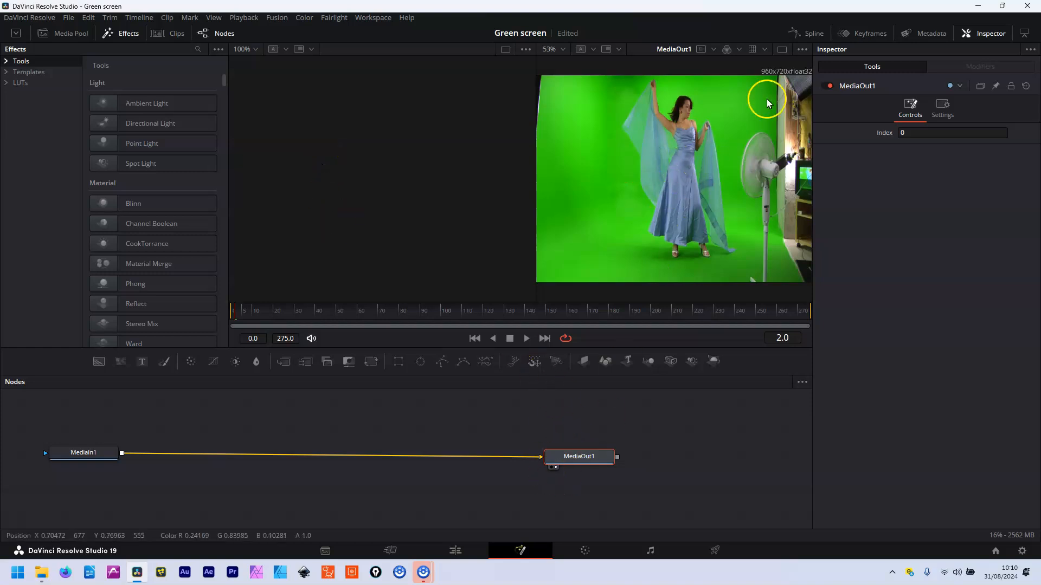
# Check single versus dual viewers, scroll the Tools list to Matte, and nudge MediaIn1 right
pyautogui.click(782, 50)
pyautogui.click(781, 50)
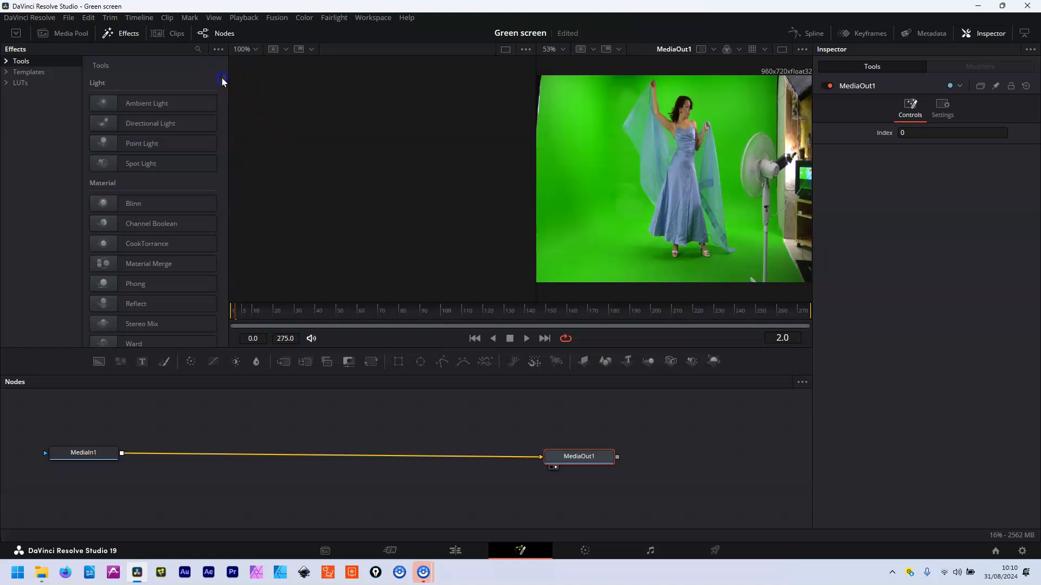
pyautogui.scroll(-1, 223, 79)
pyautogui.scroll(1, 223, 79)
pyautogui.scroll(-5, 223, 79)
pyautogui.scroll(5, 223, 78)
pyautogui.scroll(-10, 223, 79)
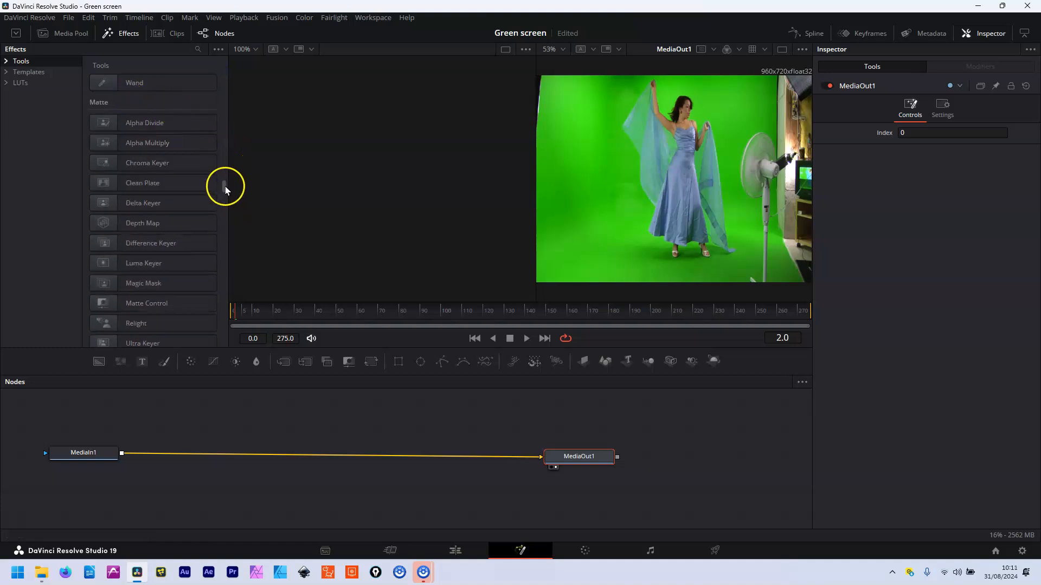
pyautogui.scroll(-6, 223, 187)
pyautogui.scroll(3, 223, 190)
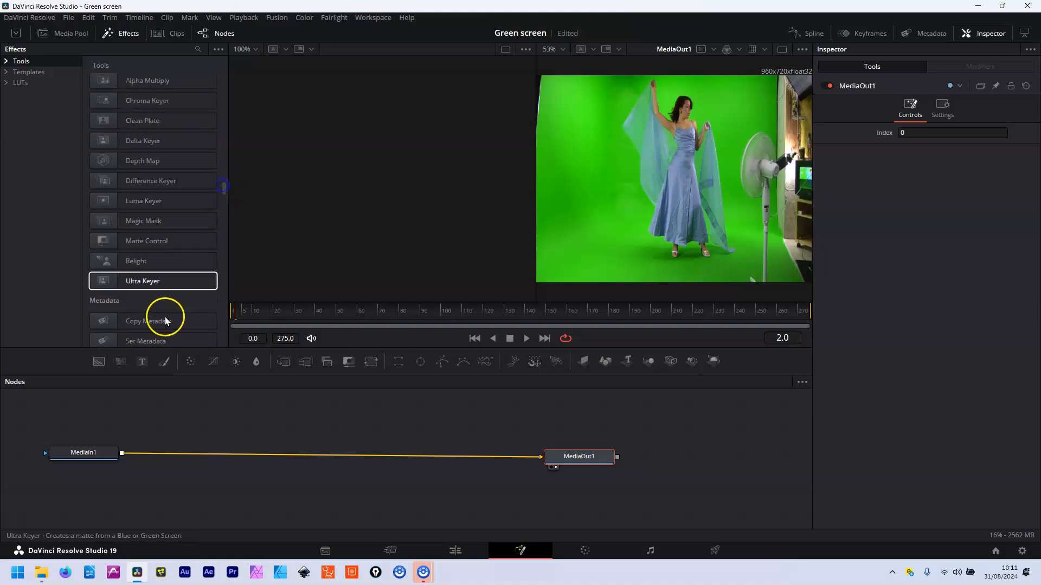
pyautogui.click(76, 455)
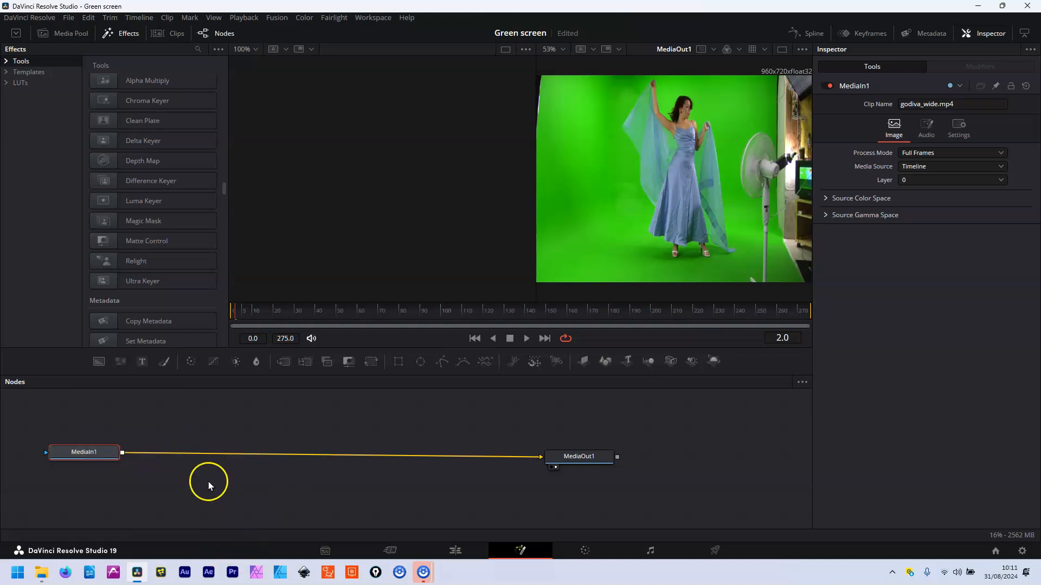
pyautogui.moveTo(87, 452); pyautogui.dragTo(89, 453)
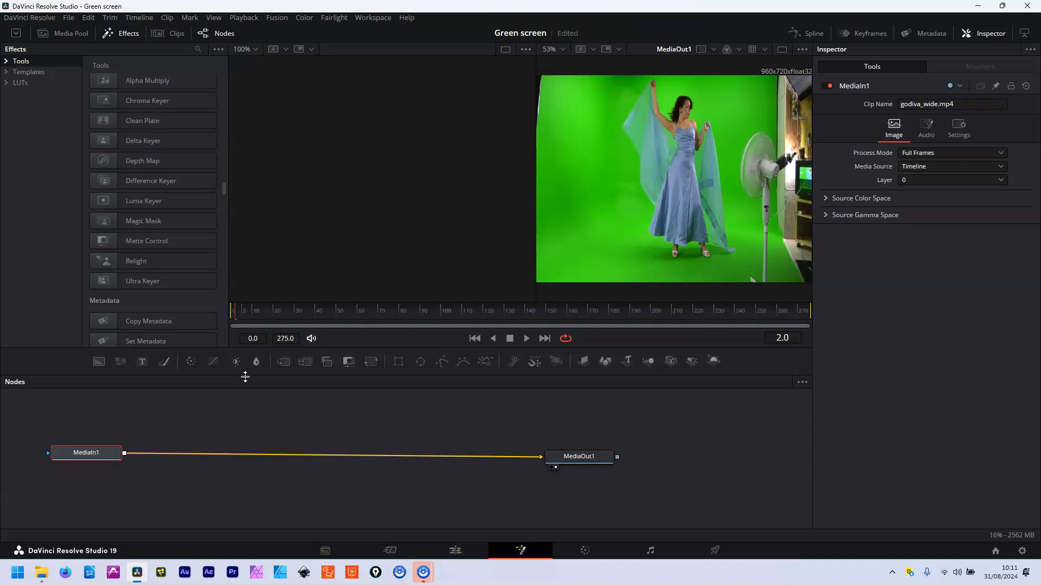
# Add an Ultra Keyer after MediaIn1 by searching 'ultra' with Shift+Space, then position UltraKeyer1
pyautogui.hotkey('shift', 'space')
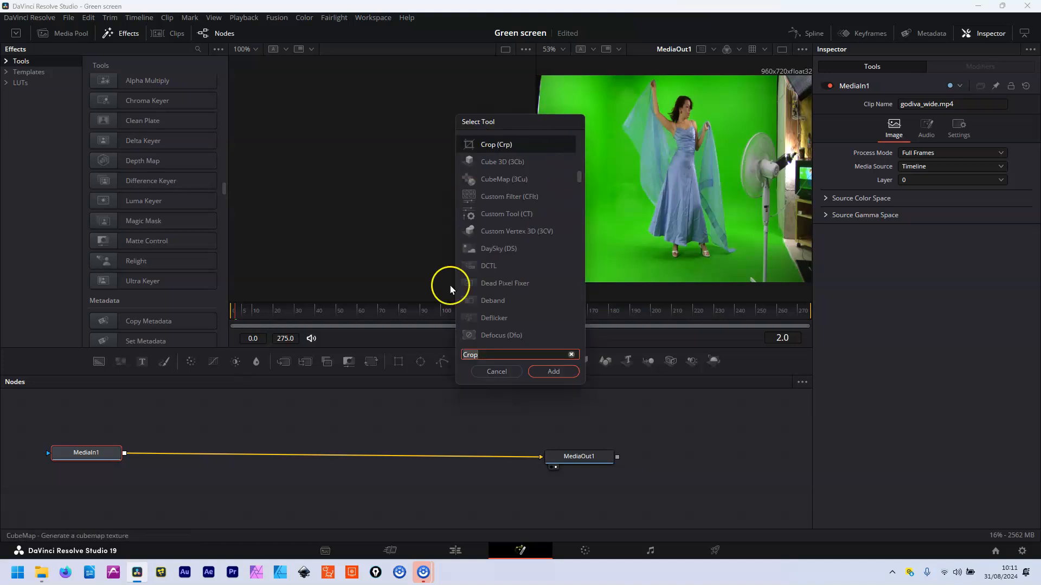
pyautogui.click(572, 355)
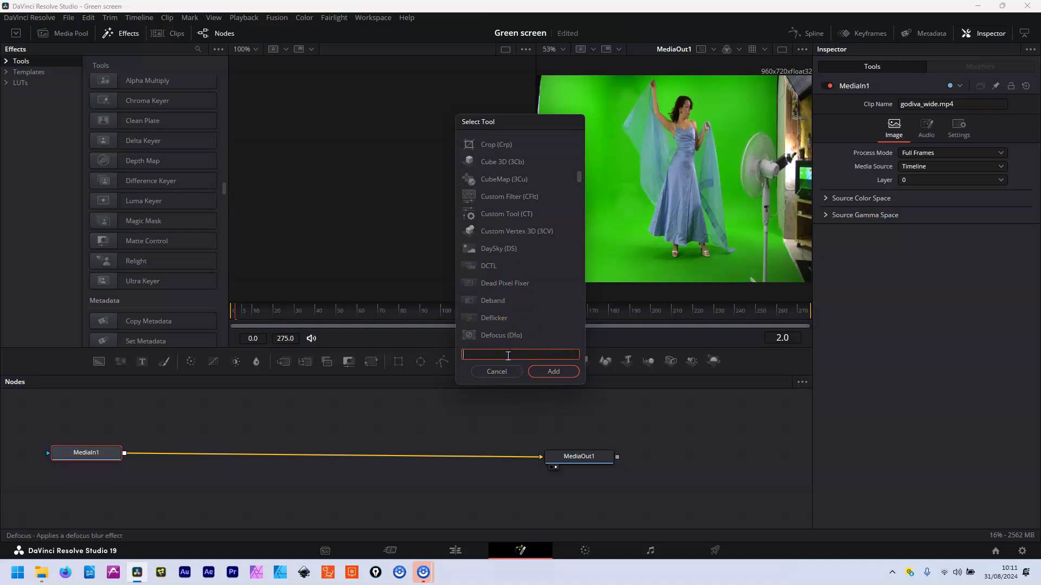
pyautogui.write('ultr')
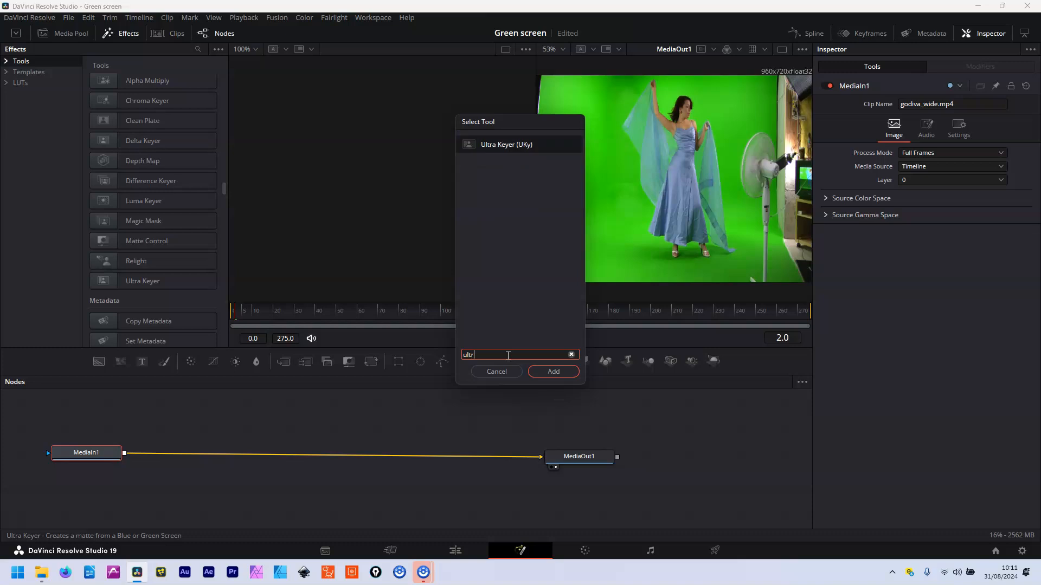
pyautogui.write('a Keyer')
pyautogui.click(553, 371)
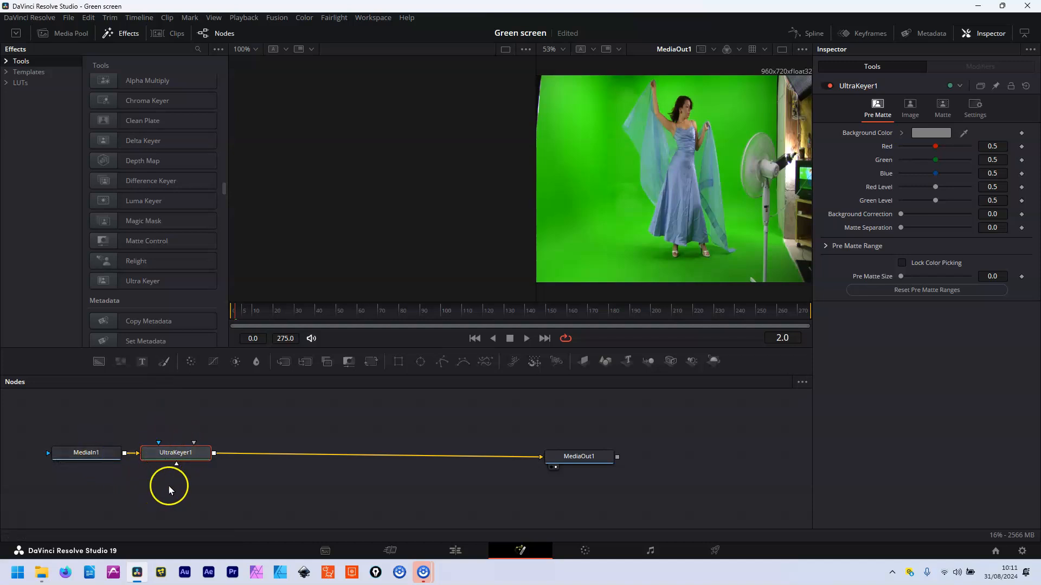
pyautogui.moveTo(178, 460)
pyautogui.mouseDown()
pyautogui.moveTo(208, 462)
pyautogui.moveTo(184, 460)
pyautogui.mouseUp()
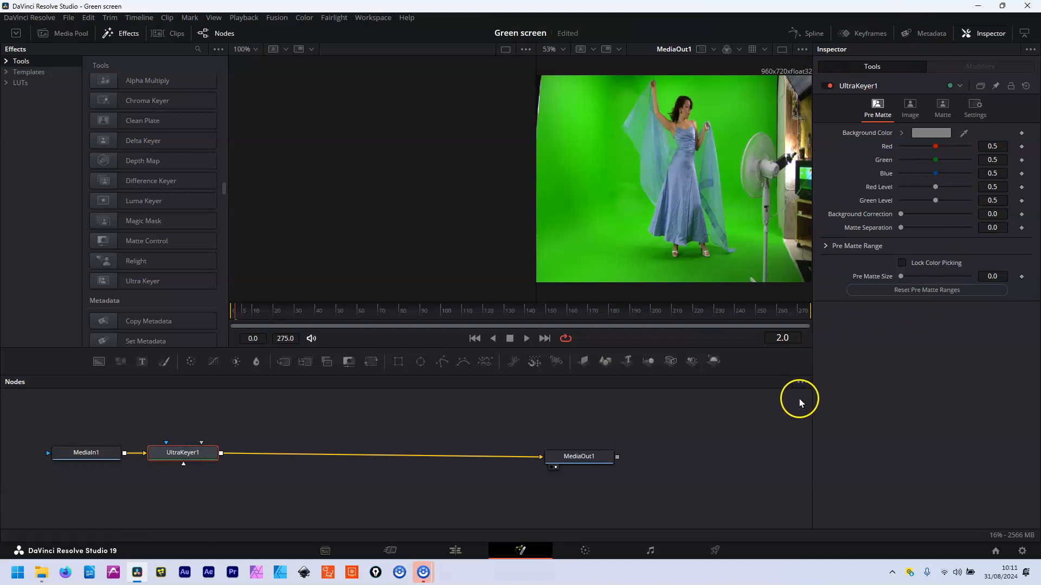
# Eyedrop the green backdrop as Background Color (R 0.267754, G 0.880679, B 0.129064)
pyautogui.moveTo(965, 136); pyautogui.dragTo(700, 211)
pyautogui.click(965, 135)
pyautogui.moveTo(870, 130); pyautogui.dragTo(718, 99)
pyautogui.moveTo(607, 124); pyautogui.dragTo(571, 197)
pyautogui.moveTo(514, 218); pyautogui.dragTo(544, 153)
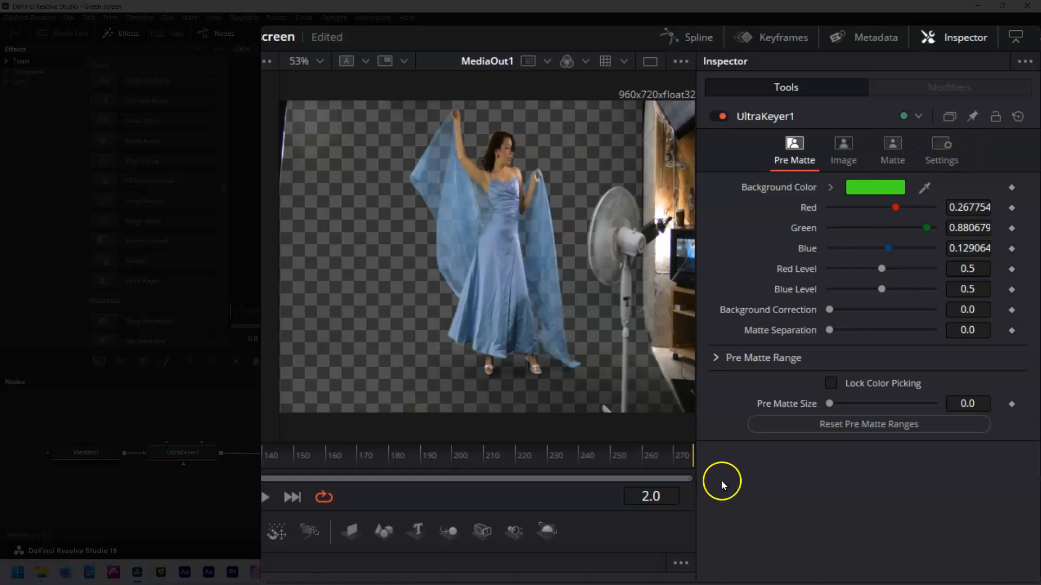
# Reset the pre matte ranges and try Post Multiply Image on and off in the Matte tab
pyautogui.click(824, 428)
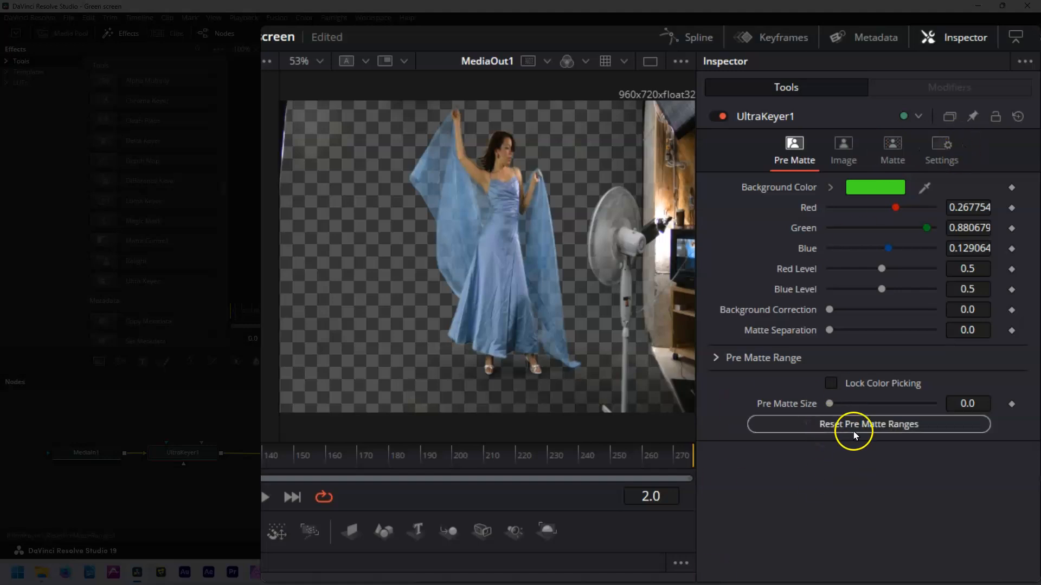
pyautogui.click(843, 144)
pyautogui.click(891, 159)
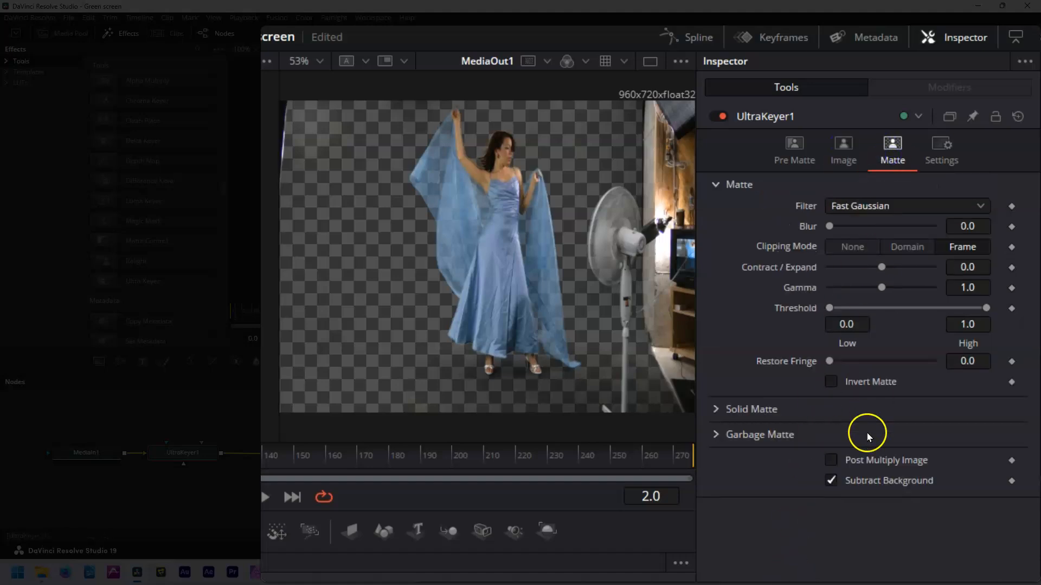
pyautogui.click(829, 461)
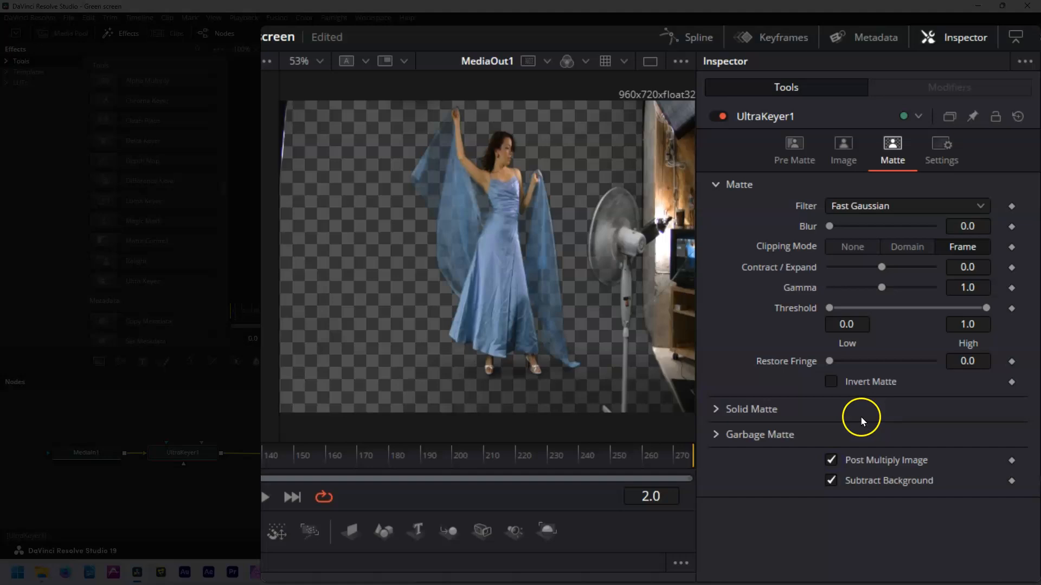
pyautogui.click(832, 464)
pyautogui.click(834, 462)
pyautogui.click(834, 461)
# Invert the matte to inspect it, then return it to normal
pyautogui.click(831, 383)
pyautogui.click(831, 382)
pyautogui.click(833, 382)
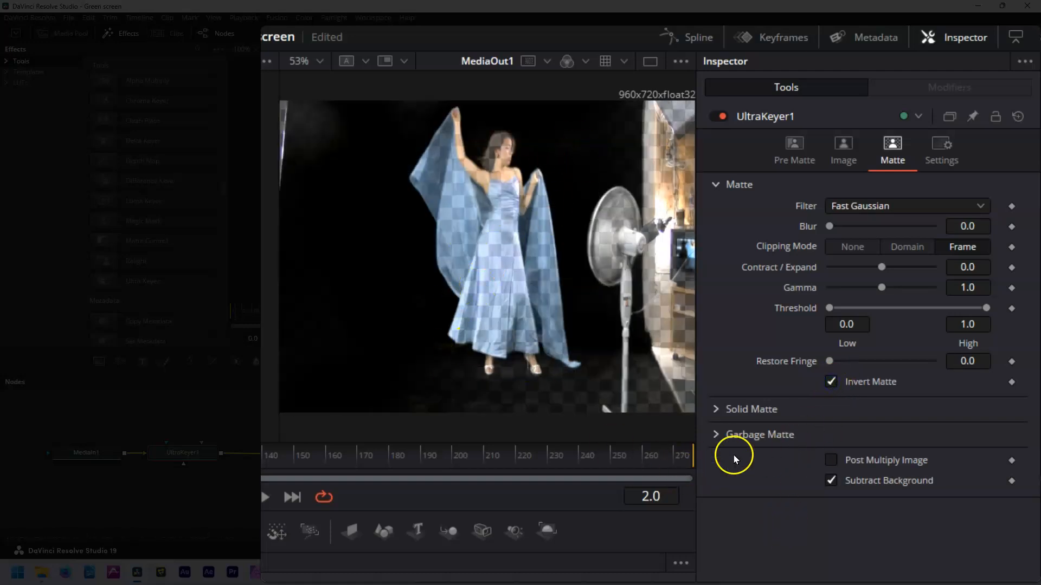
pyautogui.click(831, 381)
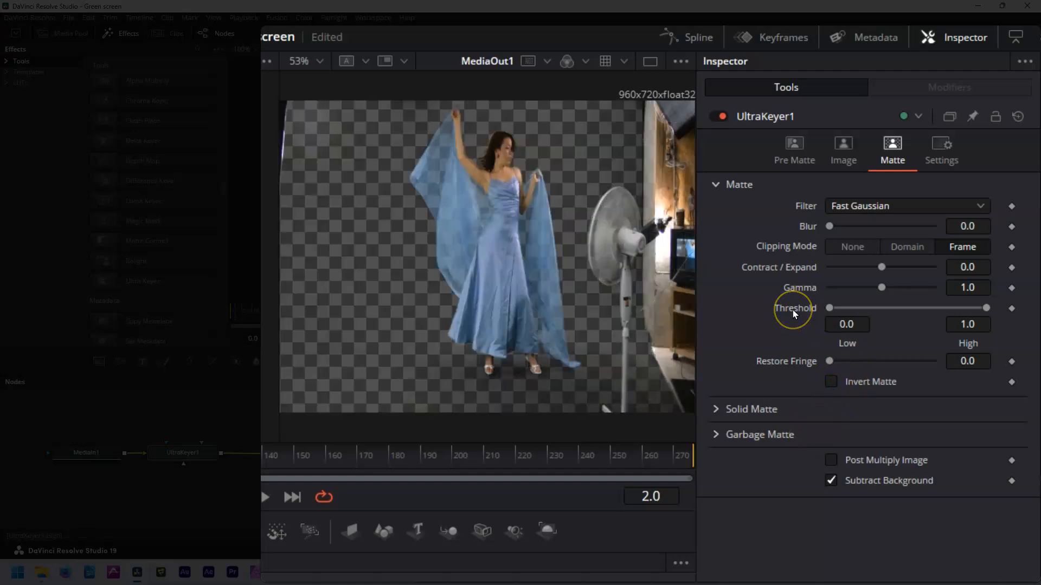
pyautogui.click(816, 291)
# Set Threshold Low to about 0.067 and Threshold High to 0.95, with Post Multiply off
pyautogui.moveTo(852, 307); pyautogui.dragTo(863, 308)
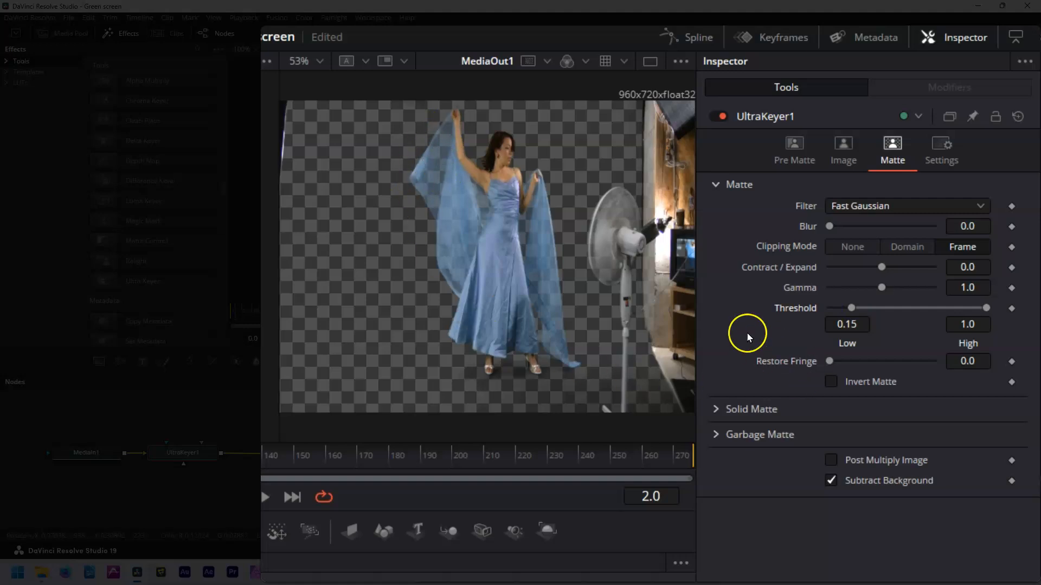
pyautogui.moveTo(853, 309)
pyautogui.mouseDown()
pyautogui.moveTo(839, 309)
pyautogui.moveTo(848, 314)
pyautogui.mouseUp()
pyautogui.moveTo(986, 309)
pyautogui.mouseDown()
pyautogui.moveTo(912, 320)
pyautogui.moveTo(974, 319)
pyautogui.mouseUp()
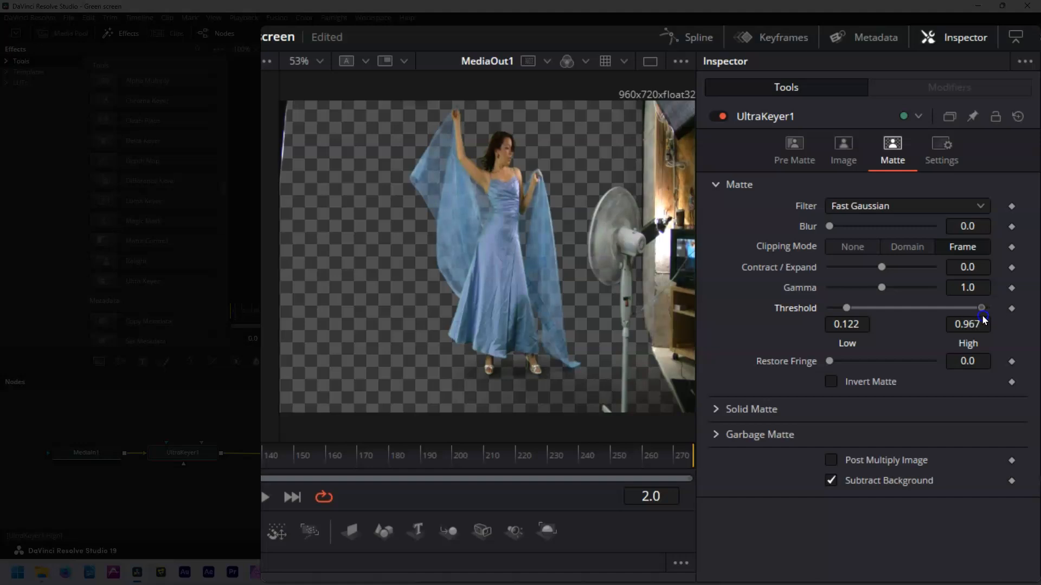
pyautogui.click(831, 459)
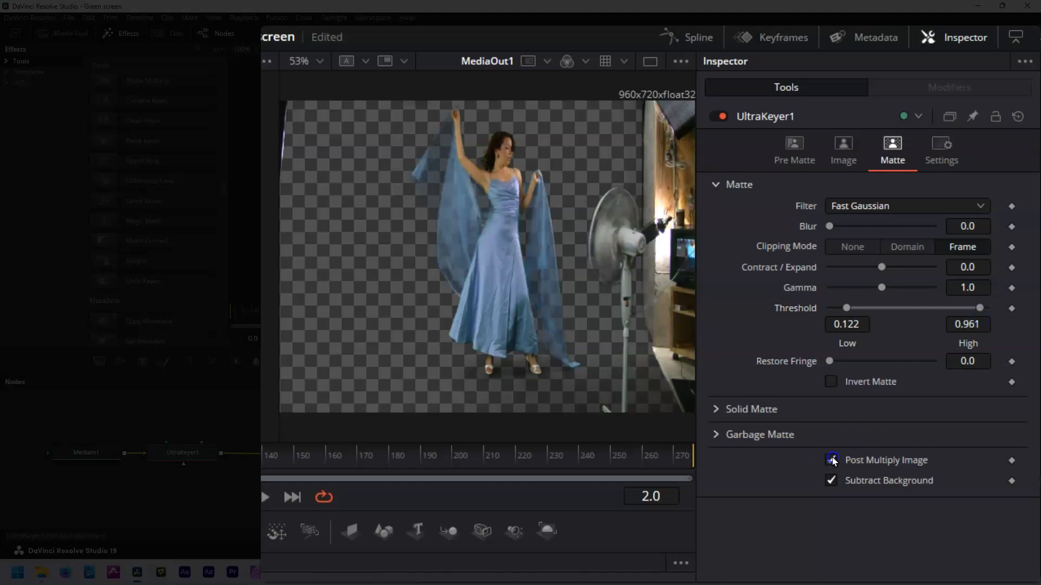
pyautogui.click(831, 459)
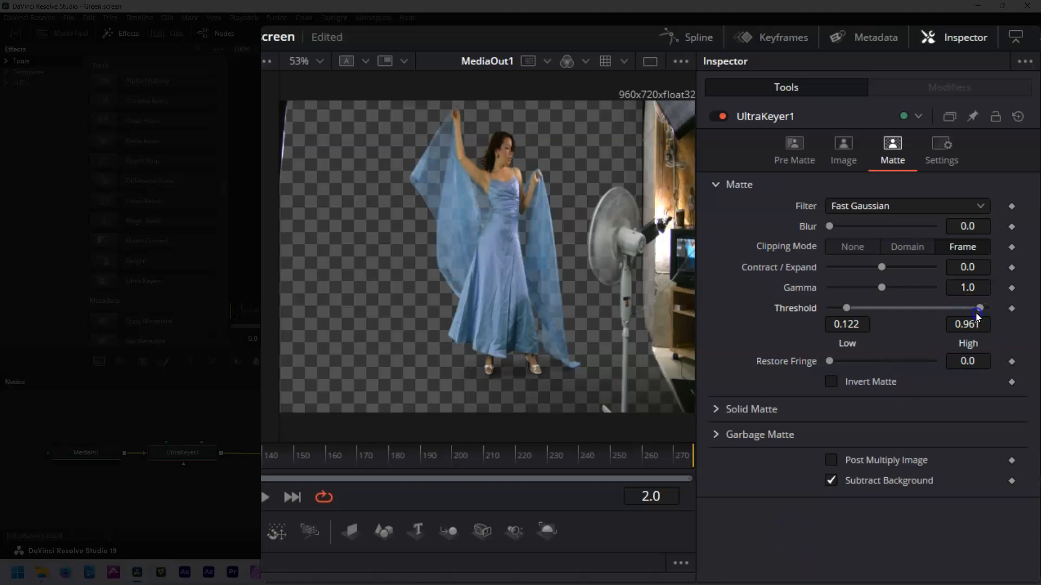
pyautogui.moveTo(979, 309); pyautogui.dragTo(978, 311)
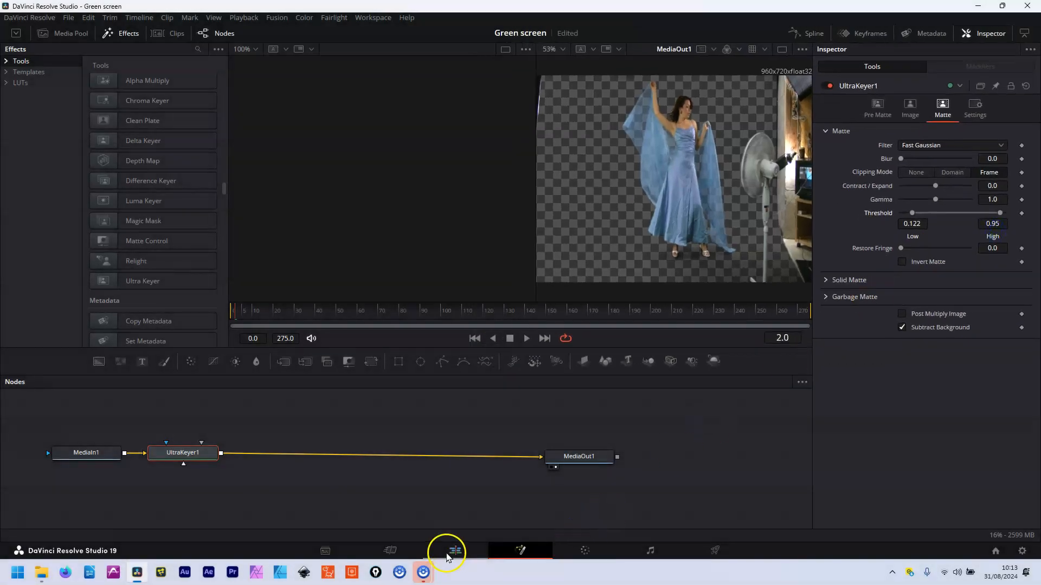
# Move godiva_wide.mp4 up onto a new V2 track and rewind the playhead
pyautogui.click(453, 552)
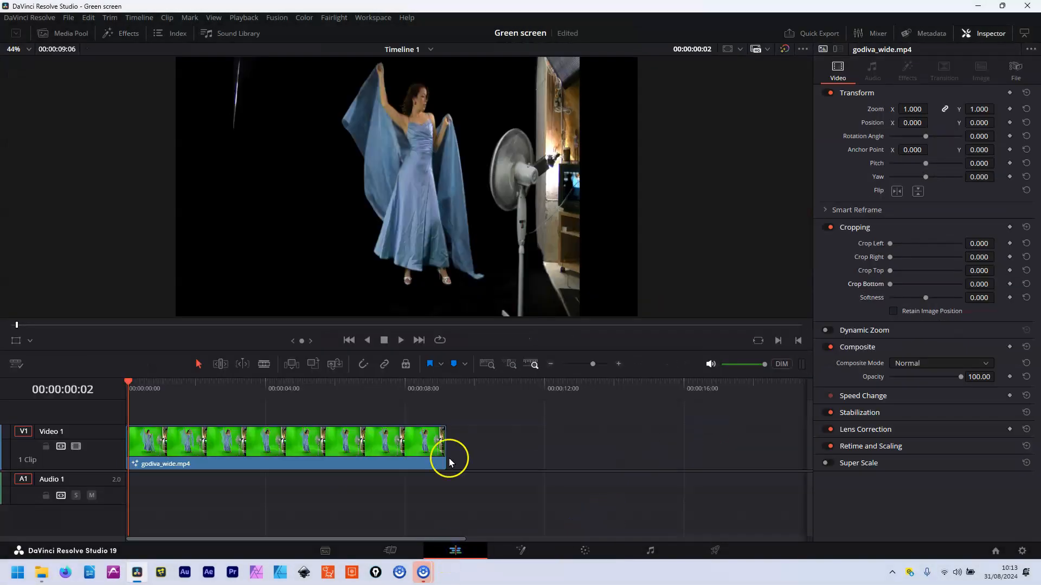
pyautogui.moveTo(270, 442); pyautogui.dragTo(274, 419)
pyautogui.moveTo(146, 386); pyautogui.dragTo(108, 383)
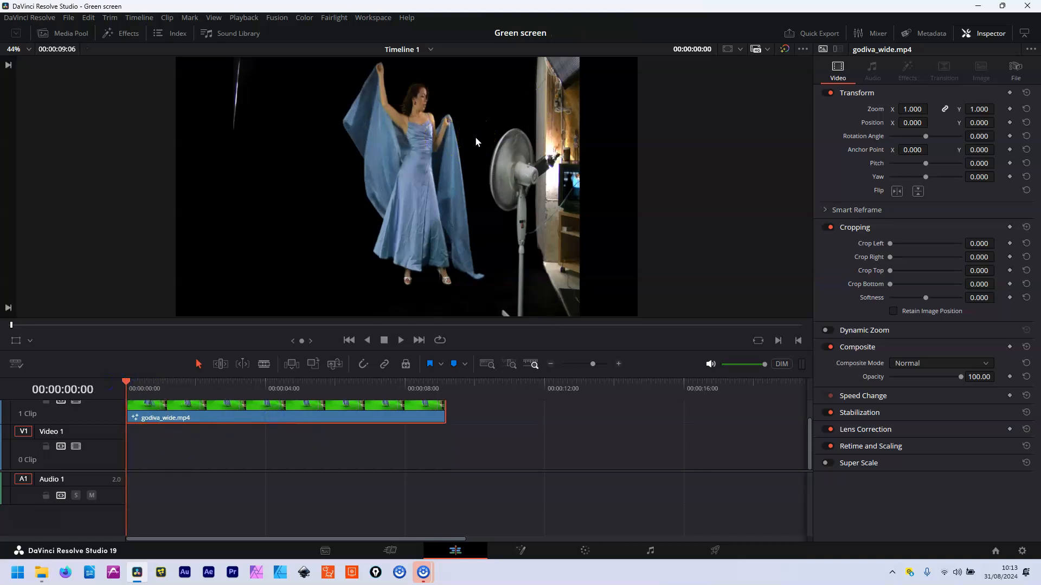
pyautogui.click(125, 34)
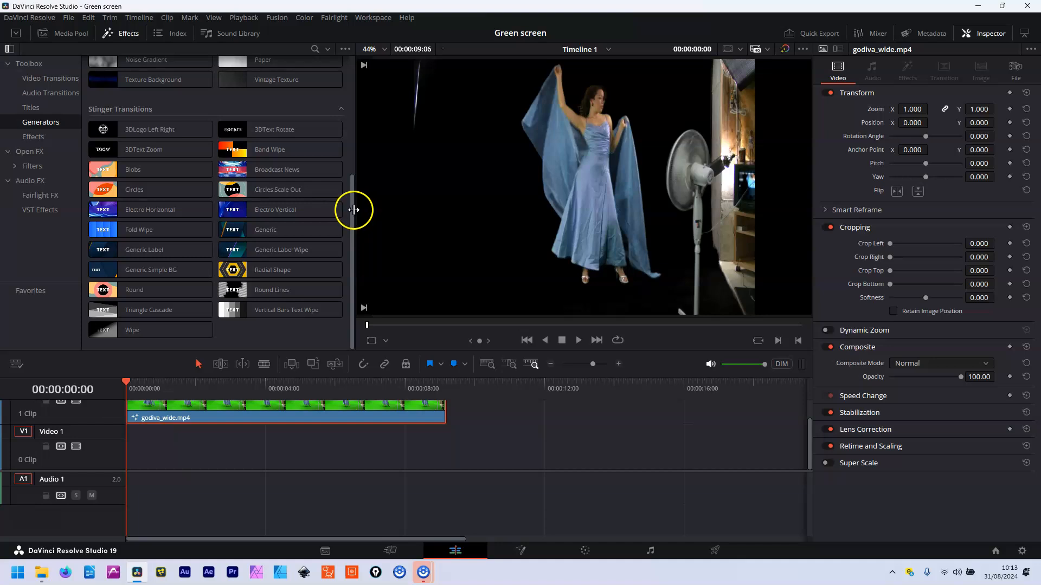
# Put a yellow Solid Color generator on V1, trimmed to match the dancer clip's length
pyautogui.click(45, 124)
pyautogui.click(251, 162)
pyautogui.moveTo(251, 162); pyautogui.dragTo(443, 461)
pyautogui.click(397, 458)
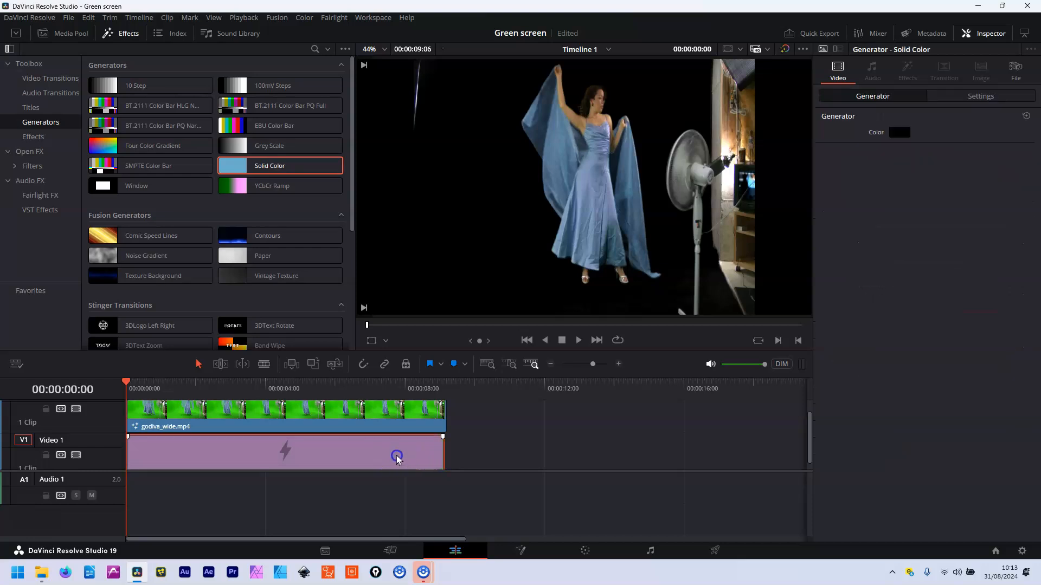
pyautogui.click(897, 130)
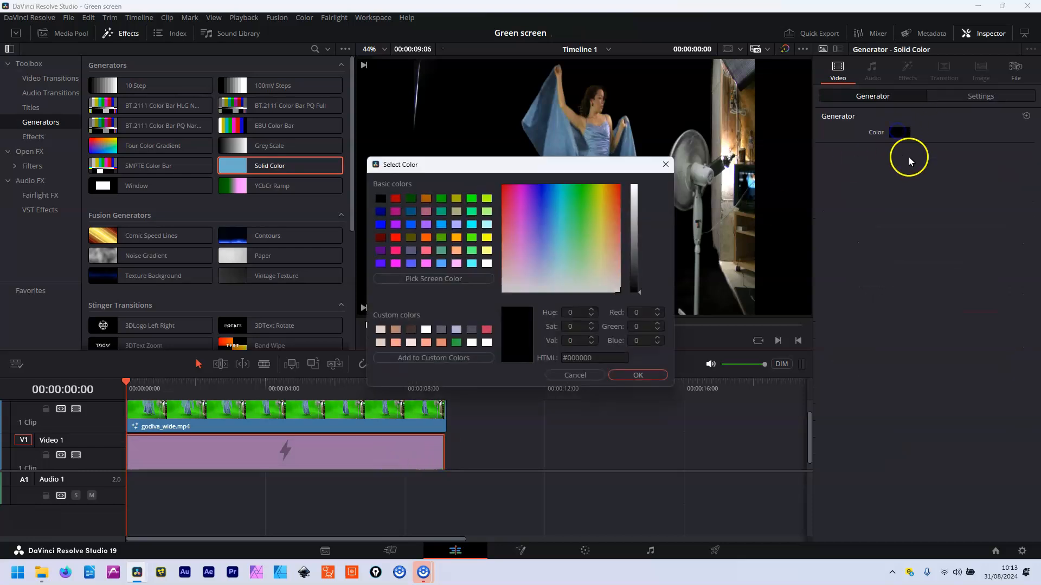
pyautogui.click(486, 239)
pyautogui.click(630, 376)
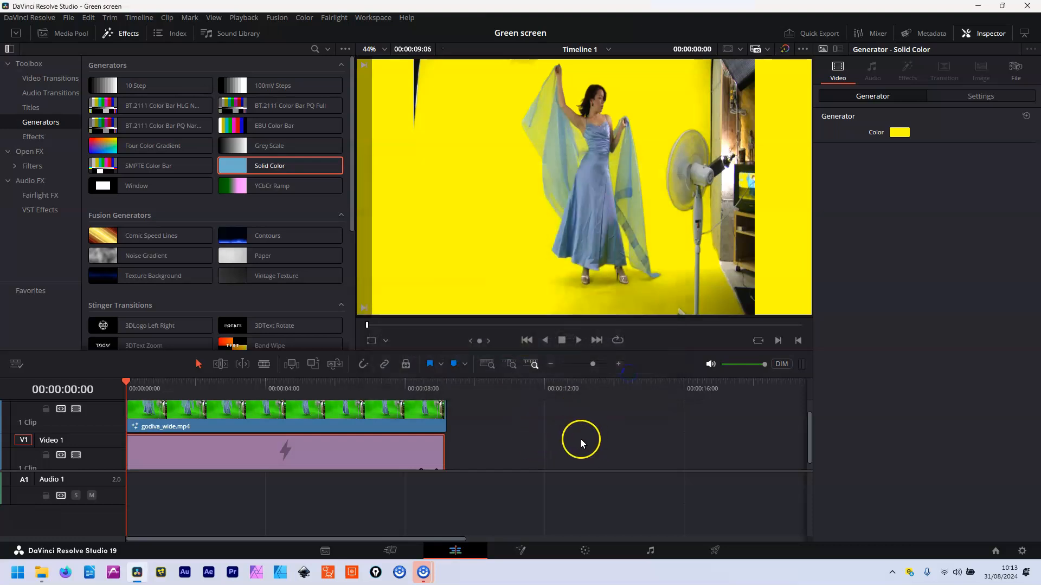
pyautogui.moveTo(129, 386); pyautogui.dragTo(279, 385)
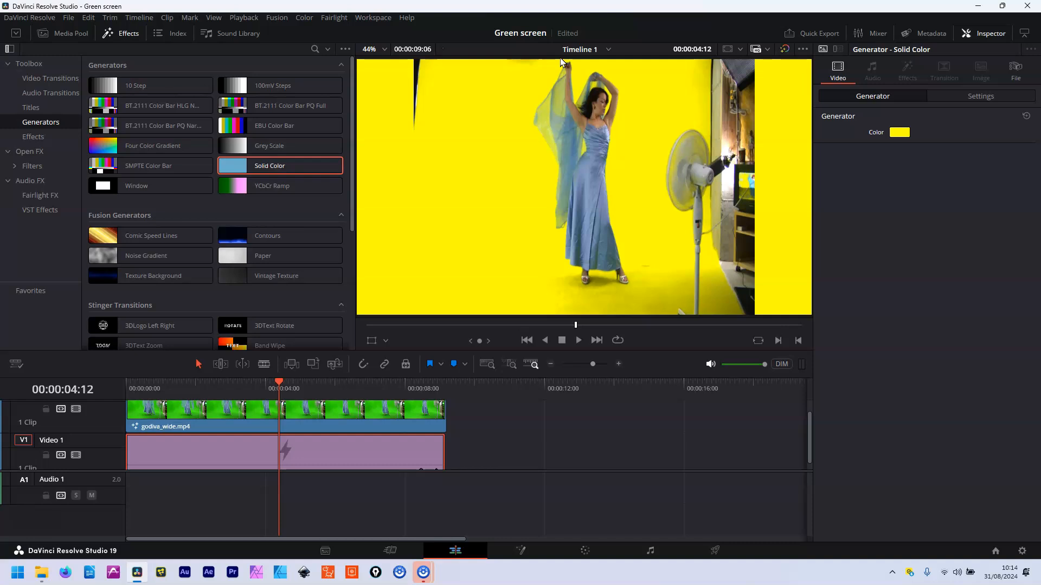
# On the Fusion page, insert a MatteControl1 node after UltraKeyer1 and position it
pyautogui.click(520, 551)
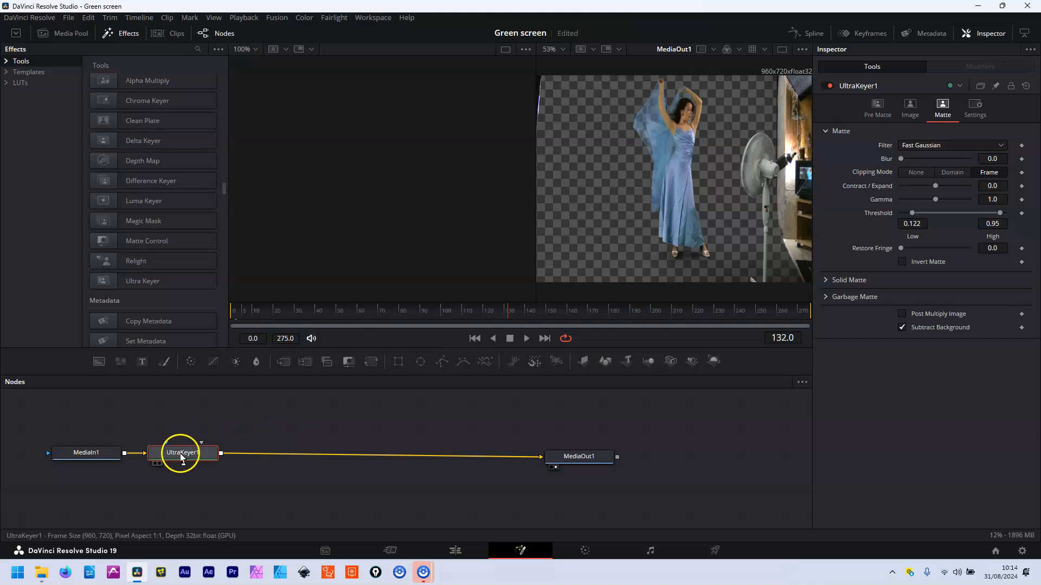
pyautogui.moveTo(185, 454); pyautogui.dragTo(183, 453)
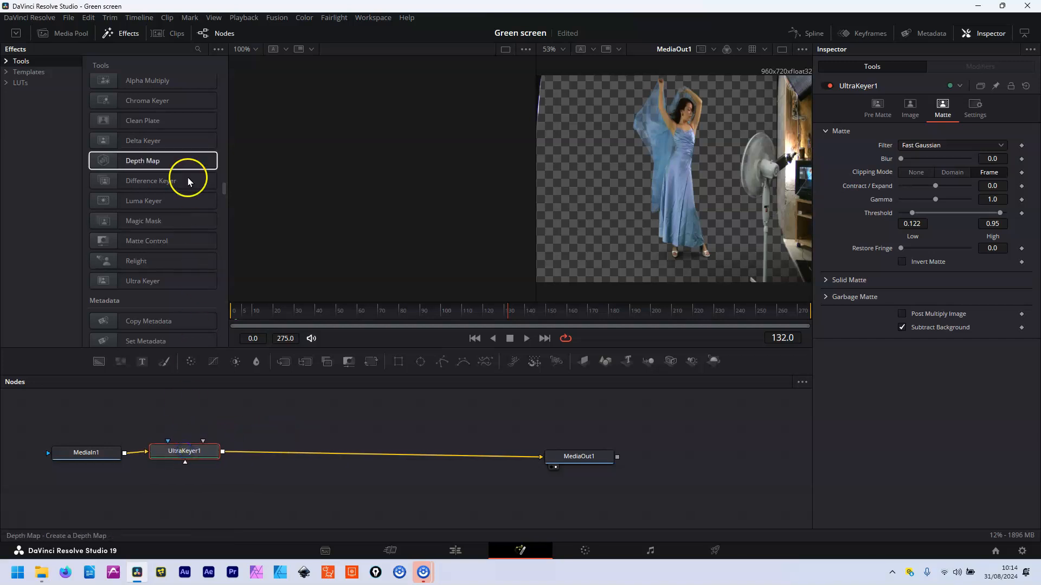
pyautogui.scroll(2, 221, 187)
pyautogui.moveTo(221, 187); pyautogui.dragTo(222, 187)
pyautogui.scroll(-2, 222, 188)
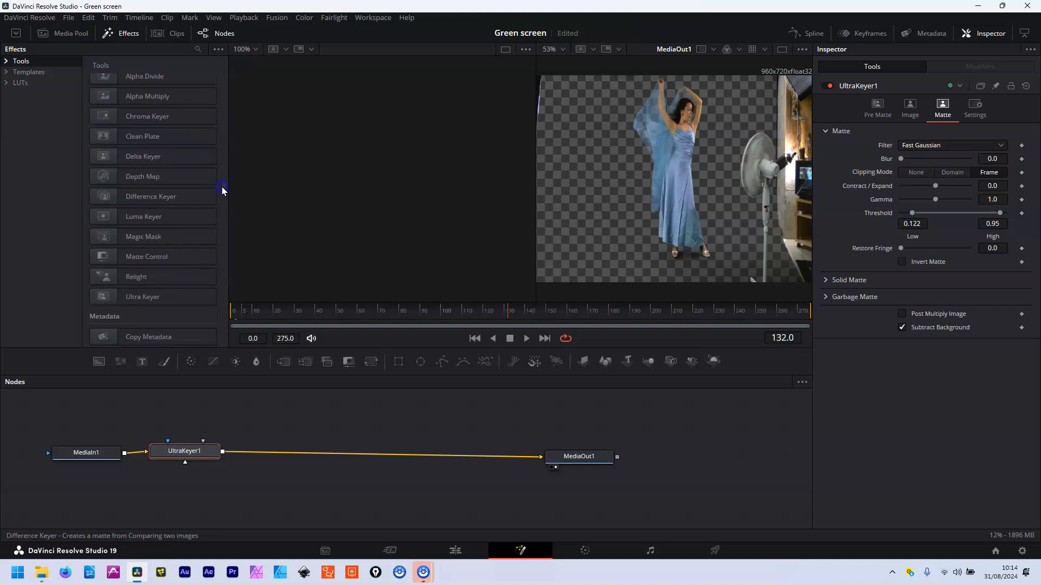
pyautogui.click(158, 259)
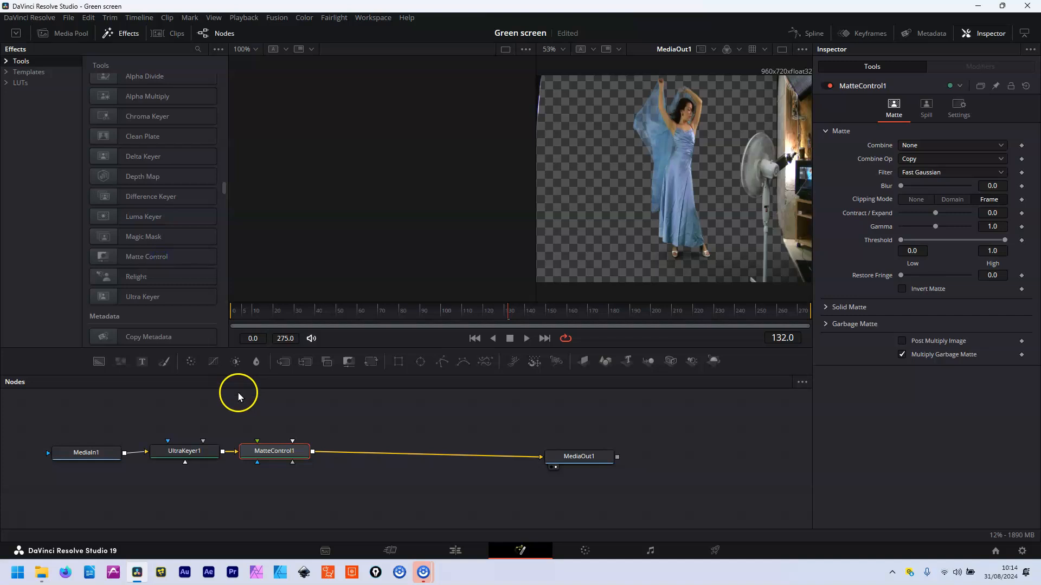
pyautogui.moveTo(273, 453); pyautogui.dragTo(316, 451)
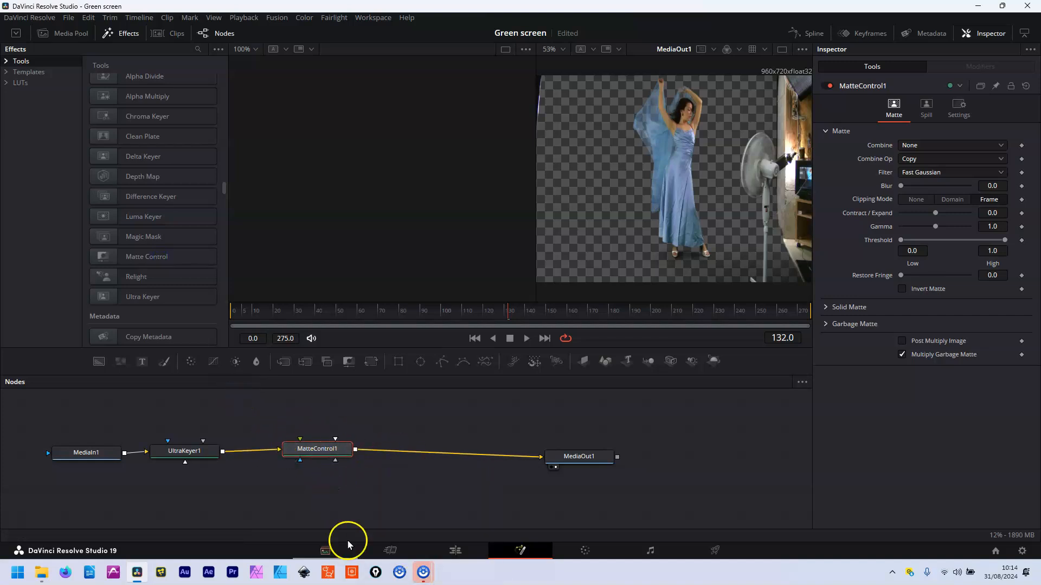
# Expand MatteControl1's Garbage Matte section and keep the node selected
pyautogui.click(829, 323)
pyautogui.click(825, 324)
pyautogui.click(827, 324)
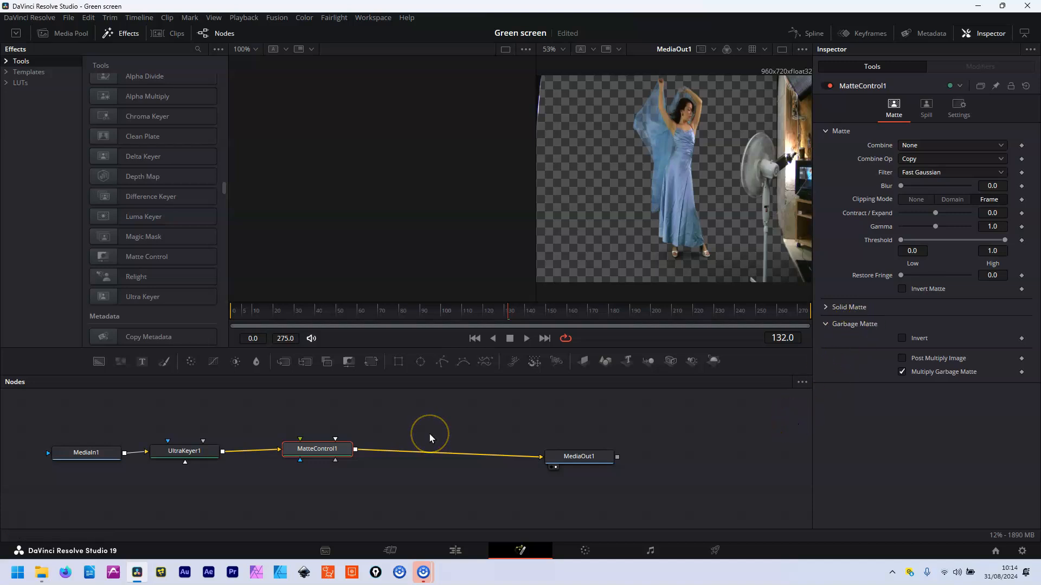
pyautogui.moveTo(327, 451); pyautogui.dragTo(325, 451)
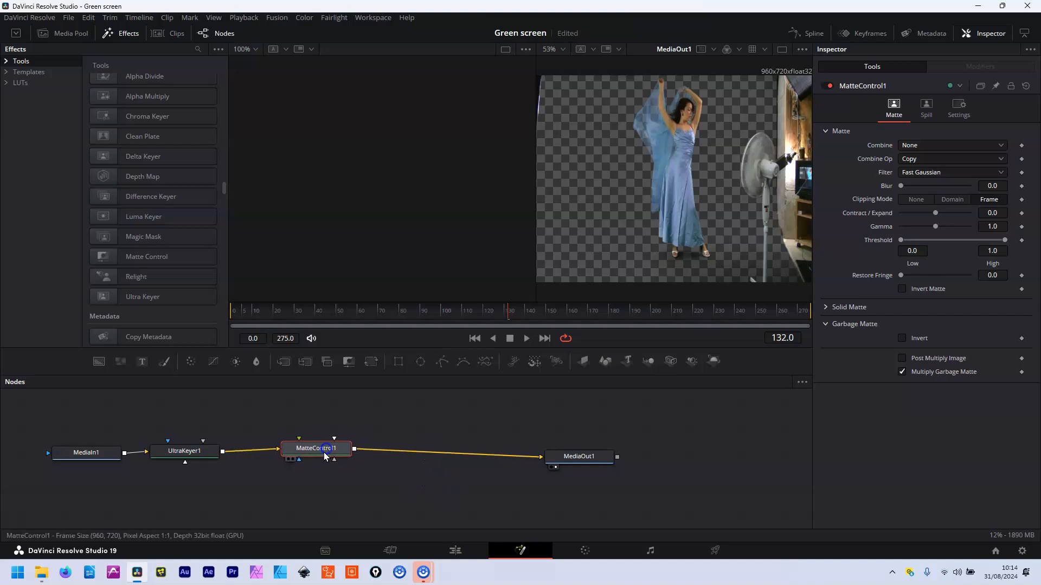
# Add a Polygon mask and connect its output to MatteControl1's Garbage Matte input
pyautogui.click(442, 362)
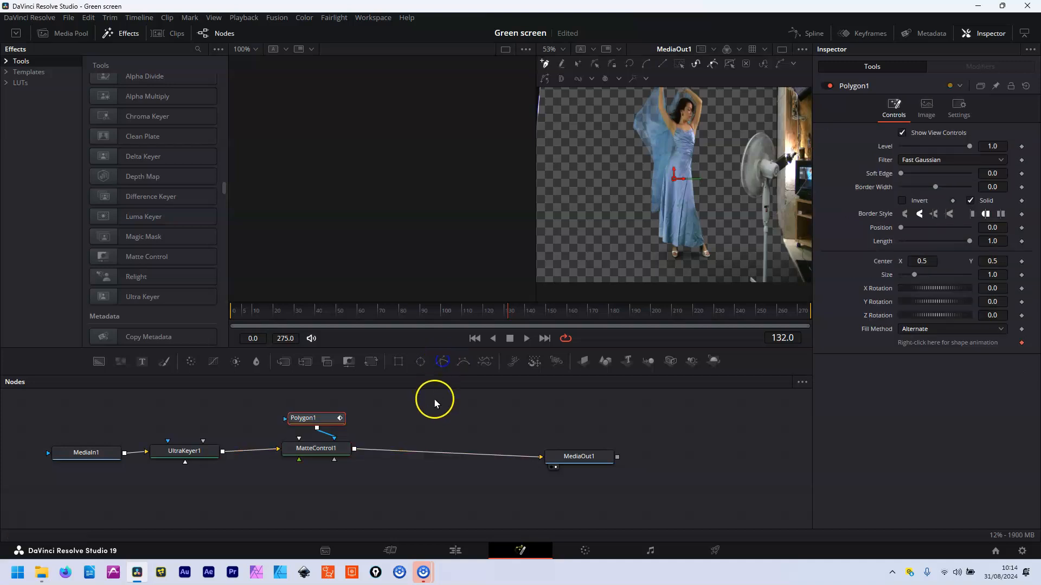
pyautogui.click(331, 434)
pyautogui.moveTo(349, 419); pyautogui.dragTo(321, 453)
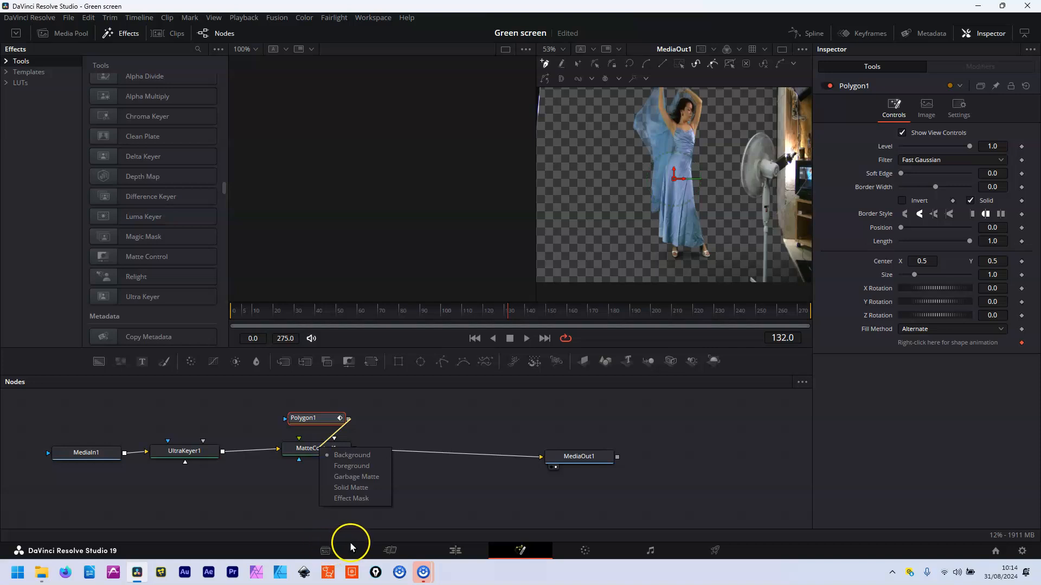
pyautogui.click(373, 480)
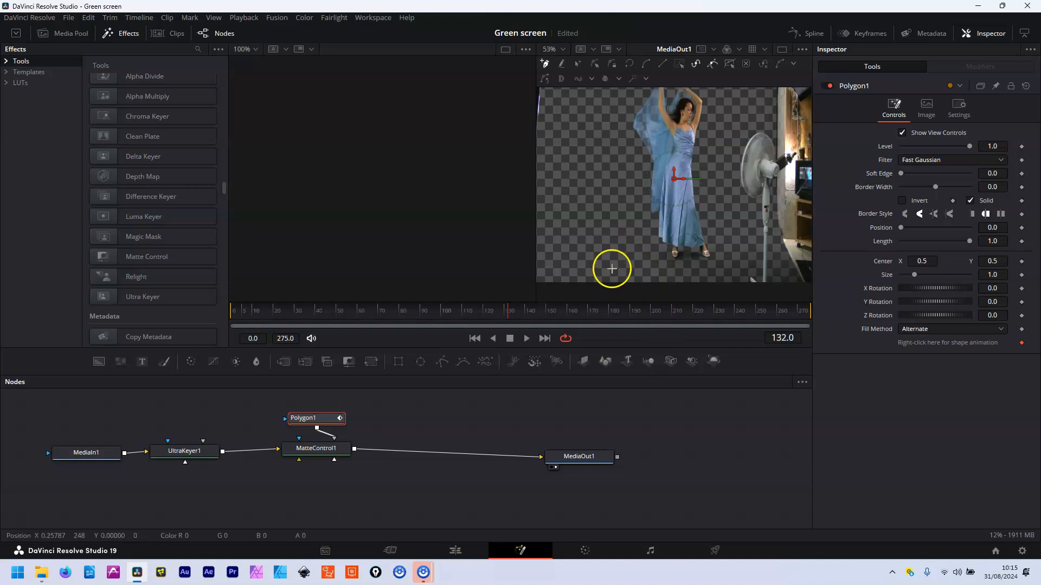
# Trace an eight-point polygon around the dancer and close it at the first point
pyautogui.moveTo(654, 265); pyautogui.dragTo(645, 257)
pyautogui.click(617, 193)
pyautogui.moveTo(605, 99); pyautogui.dragTo(616, 90)
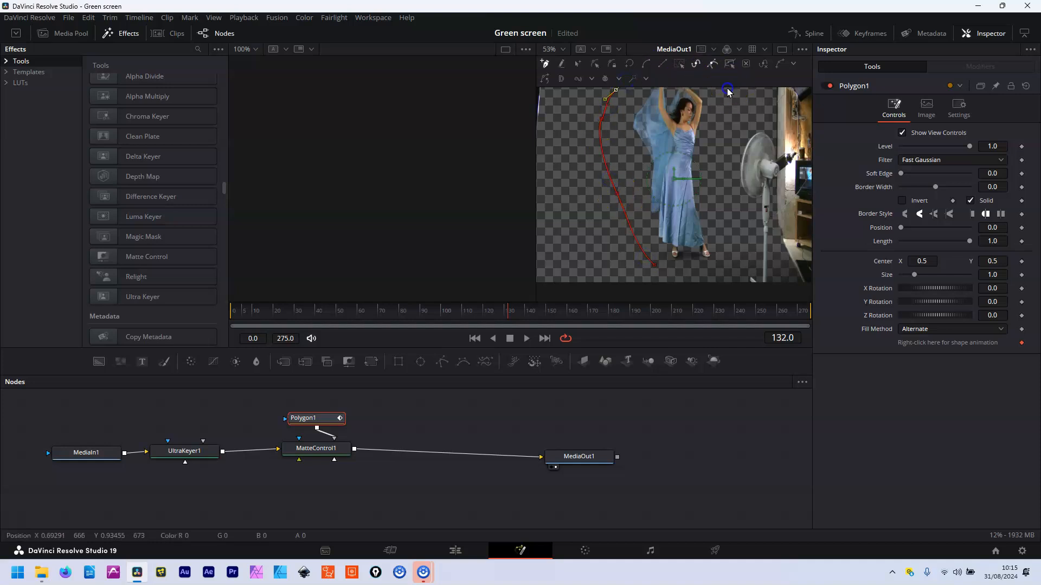
pyautogui.click(727, 134)
pyautogui.click(720, 174)
pyautogui.click(733, 212)
pyautogui.click(740, 238)
pyautogui.click(727, 265)
pyautogui.click(654, 265)
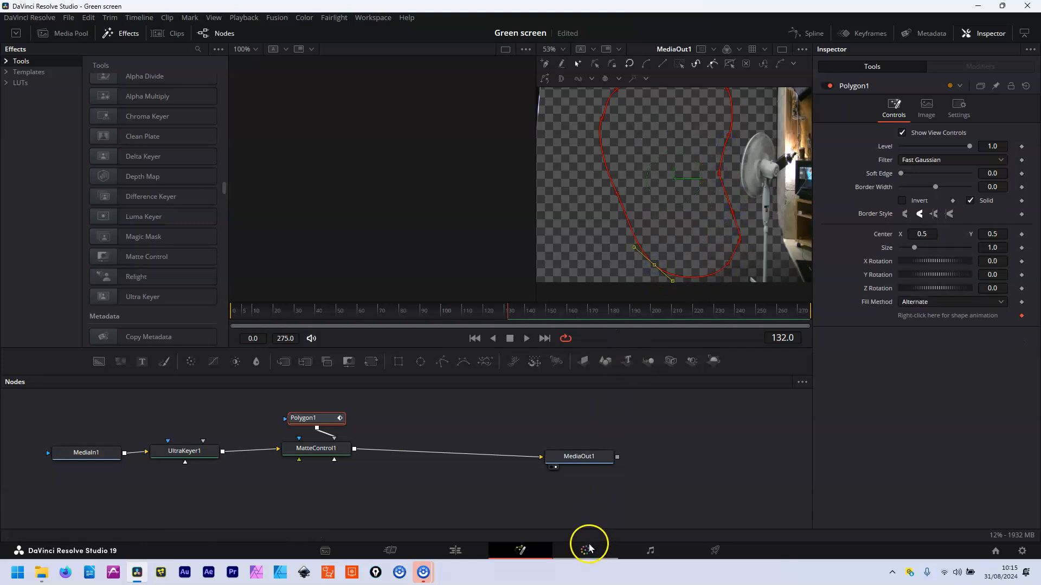
# Tick Invert on MatteControl1's garbage matte and scrub back to the start to confirm the dancer remains
pyautogui.click(312, 449)
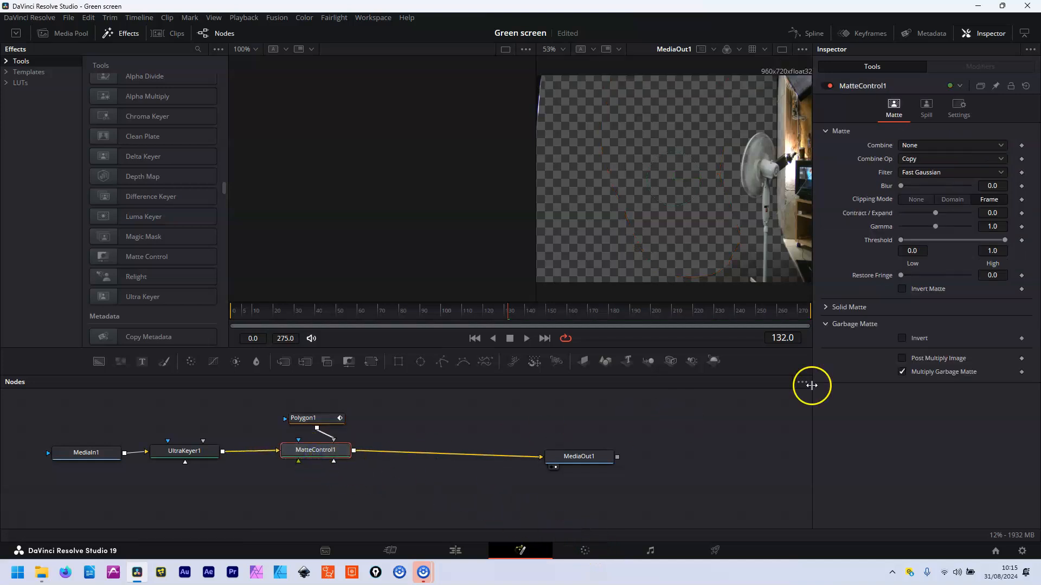
pyautogui.click(902, 338)
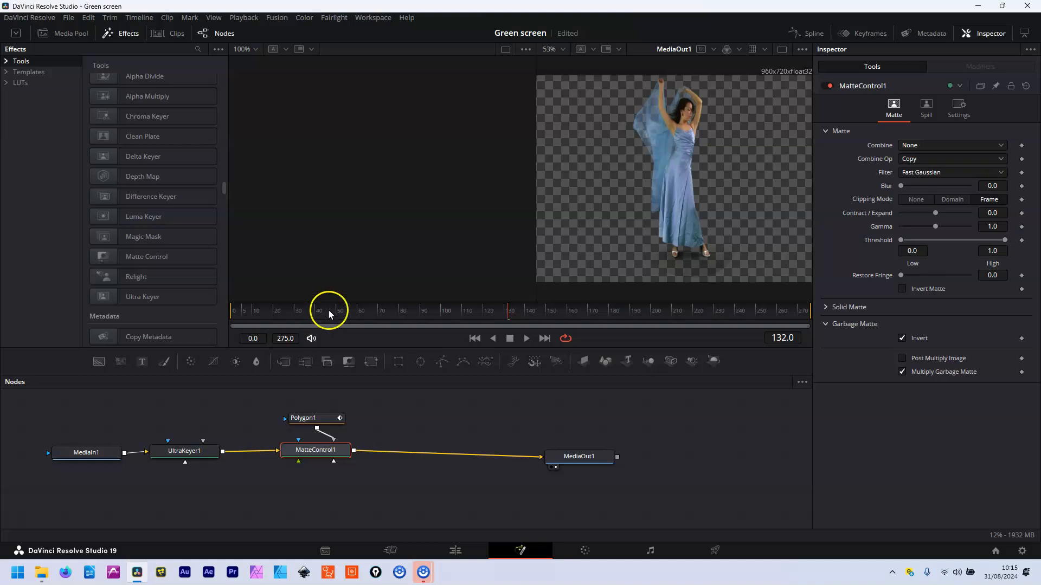
pyautogui.moveTo(509, 317); pyautogui.dragTo(262, 320)
# At frame 34, pull Polygon1's upper-left point outward around the veil
pyautogui.click(323, 420)
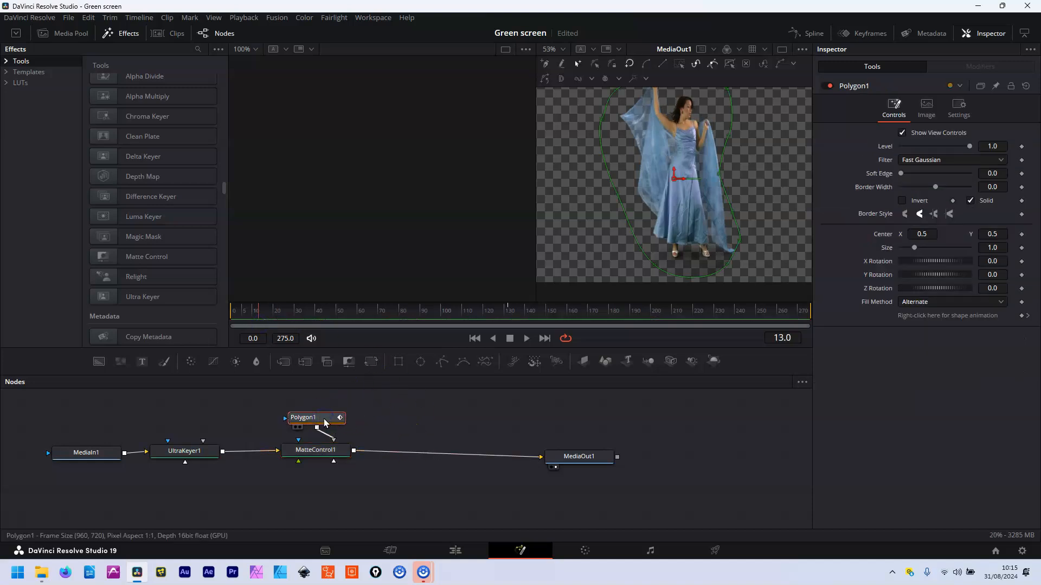
pyautogui.click(304, 306)
pyautogui.moveTo(602, 118); pyautogui.dragTo(583, 132)
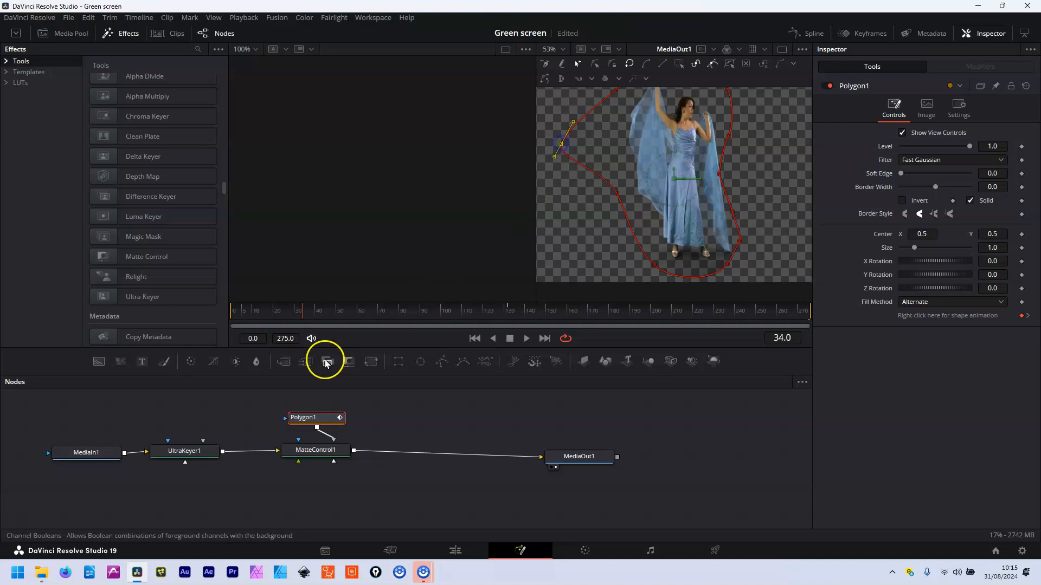
pyautogui.moveTo(300, 310); pyautogui.dragTo(341, 306)
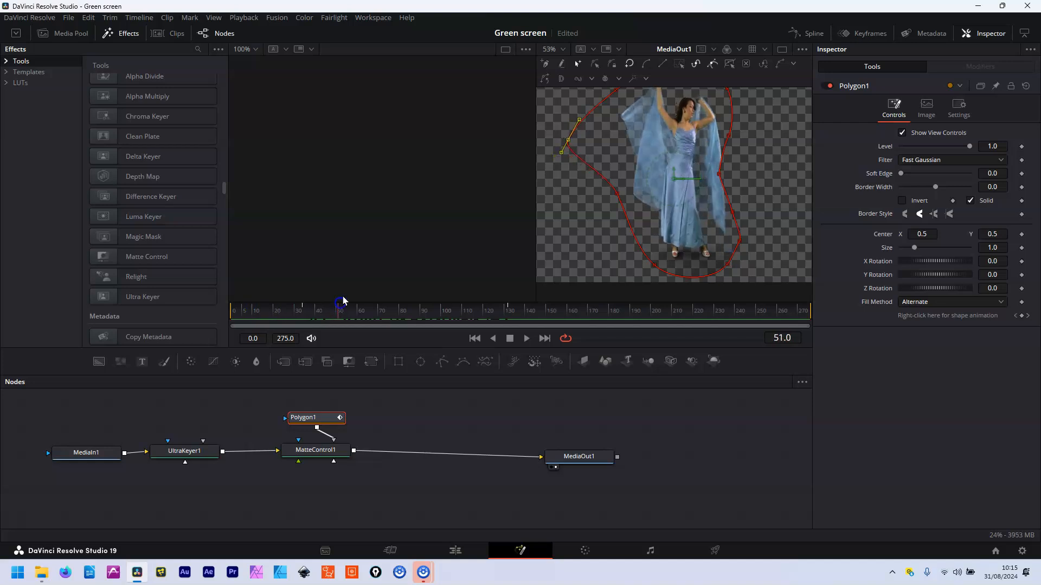
# Push the polygon's right-side and lower-right points outward at later frames, then scrub to check
pyautogui.moveTo(719, 174); pyautogui.dragTo(729, 175)
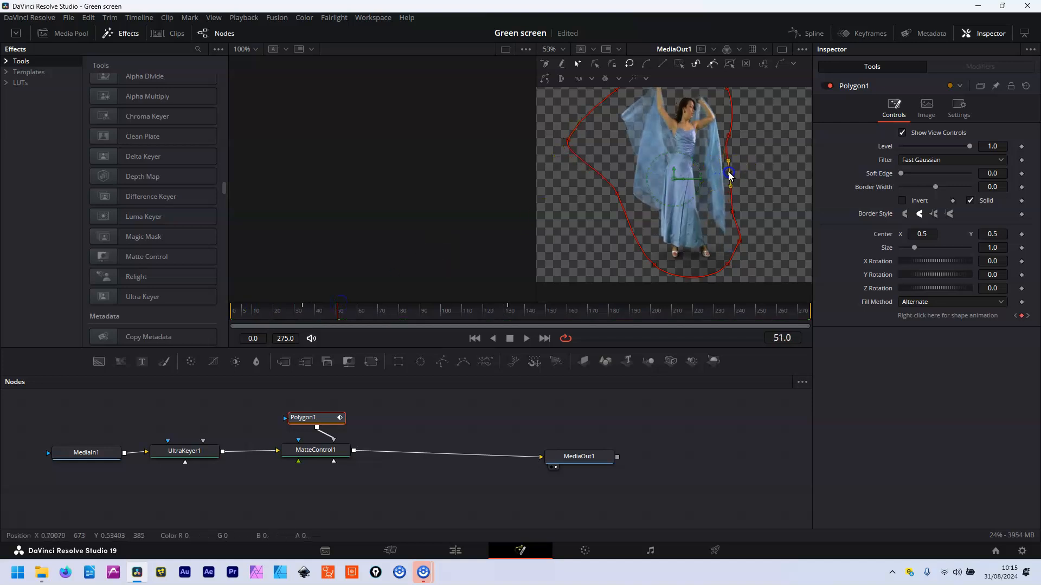
pyautogui.moveTo(339, 312); pyautogui.dragTo(213, 321)
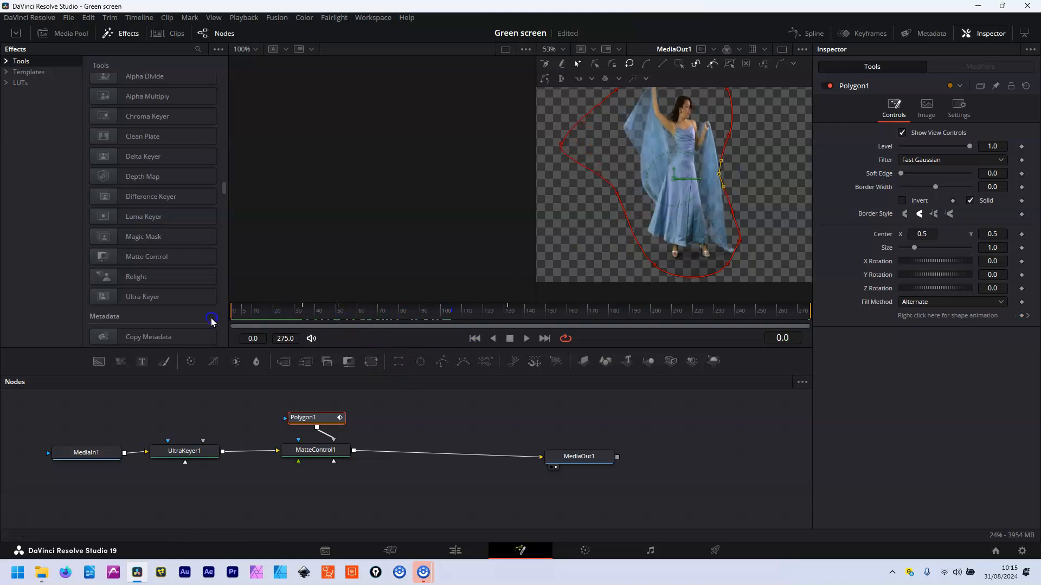
pyautogui.moveTo(720, 174); pyautogui.dragTo(731, 173)
pyautogui.moveTo(728, 265); pyautogui.dragTo(732, 266)
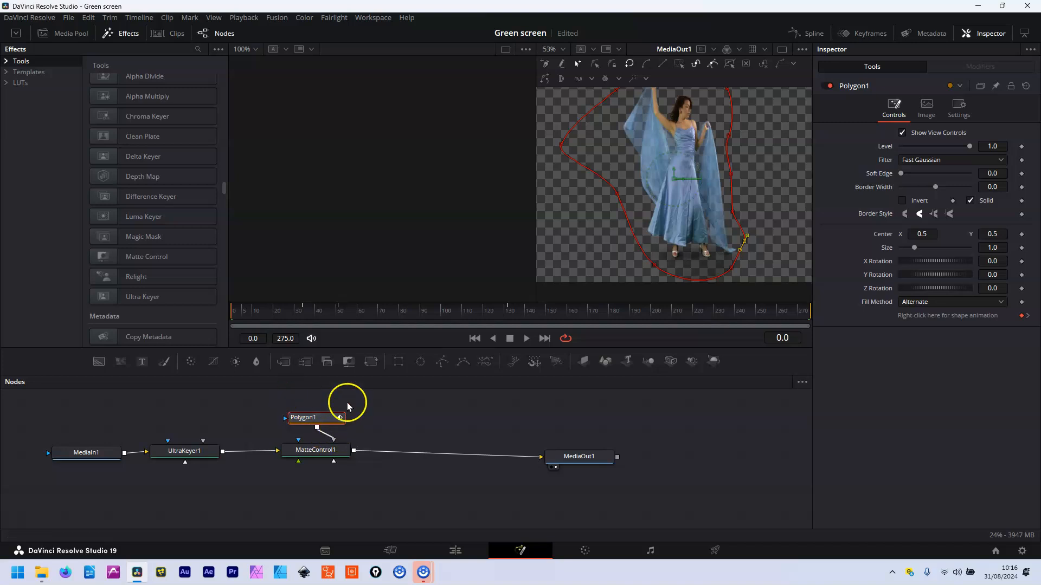
pyautogui.moveTo(228, 309)
pyautogui.mouseDown()
pyautogui.moveTo(244, 309)
pyautogui.moveTo(234, 309)
pyautogui.mouseUp()
pyautogui.moveTo(239, 311); pyautogui.dragTo(367, 333)
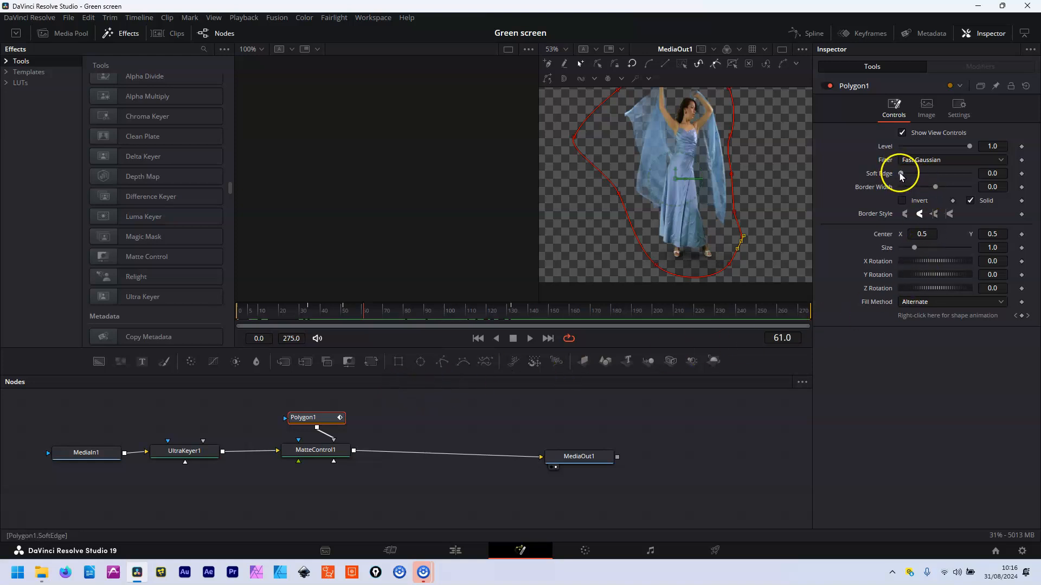
# Set Polygon1's Soft Edge to about 0.0205 and reset Border Width to 0
pyautogui.moveTo(903, 176); pyautogui.dragTo(909, 177)
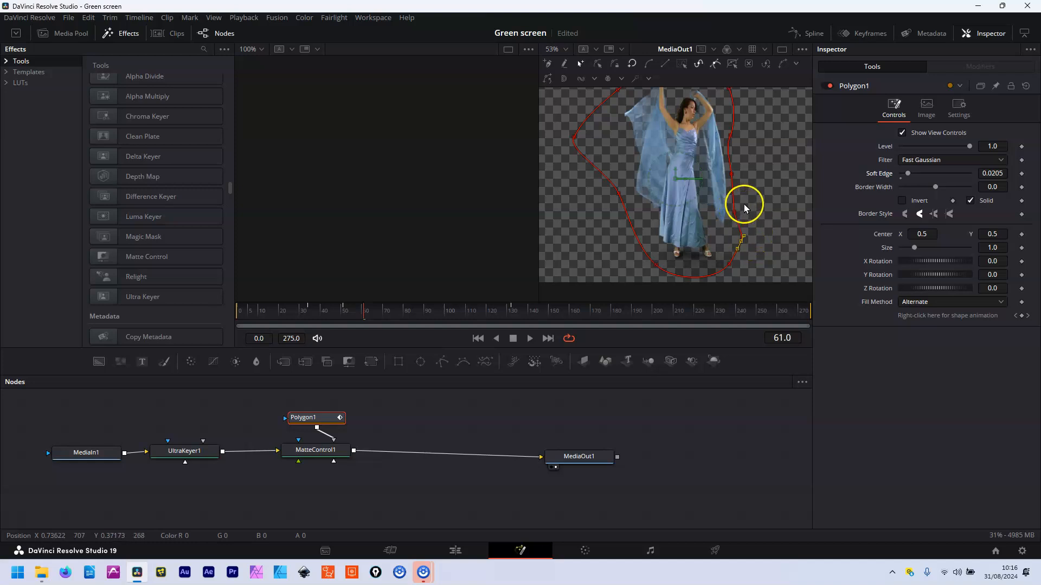
pyautogui.moveTo(900, 177); pyautogui.dragTo(956, 173)
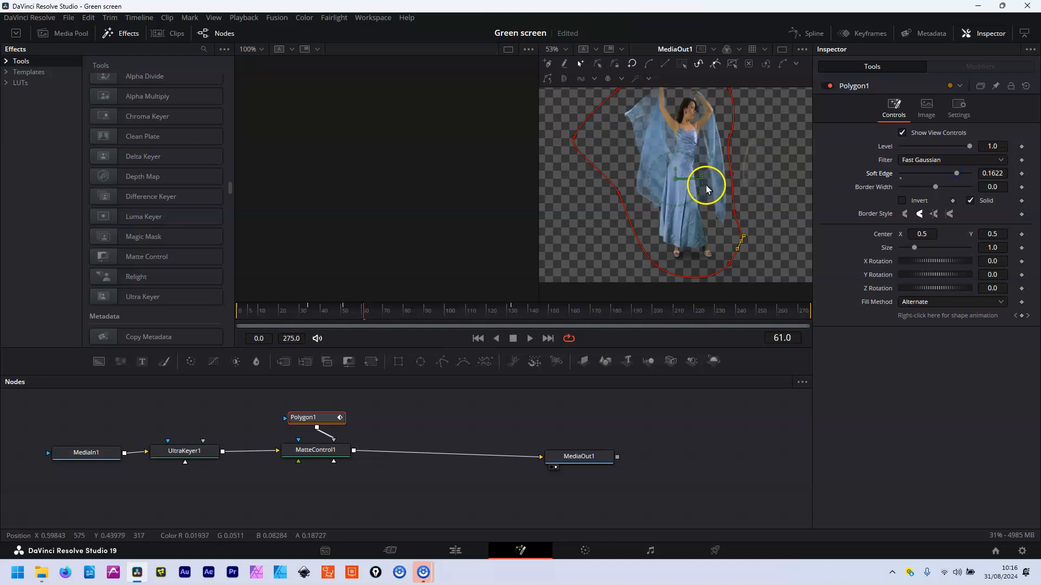
pyautogui.moveTo(957, 173); pyautogui.dragTo(909, 180)
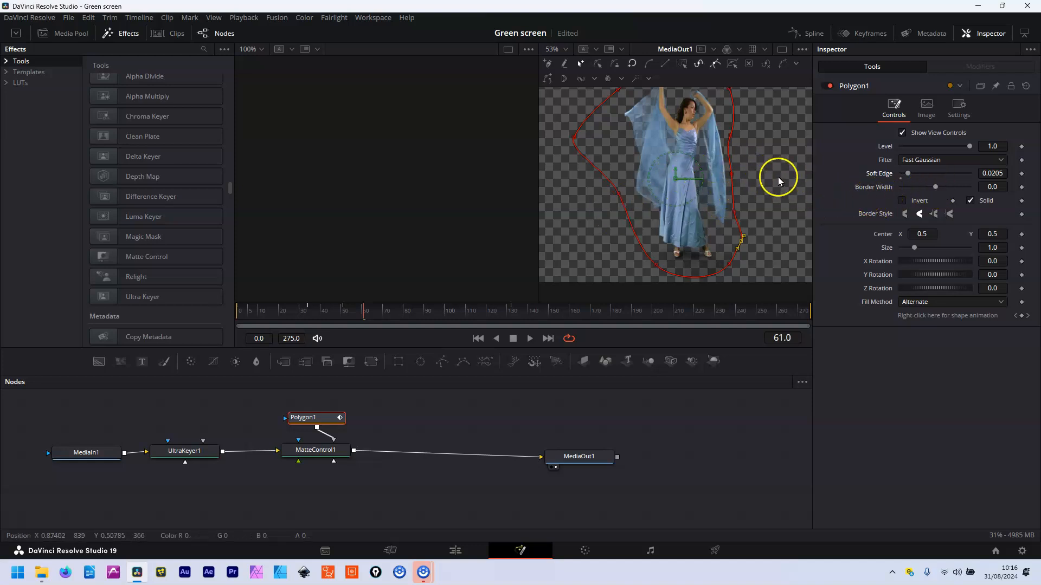
pyautogui.moveTo(933, 185)
pyautogui.mouseDown()
pyautogui.moveTo(889, 192)
pyautogui.moveTo(999, 188)
pyautogui.moveTo(953, 188)
pyautogui.mouseUp()
pyautogui.doubleClick(934, 194)
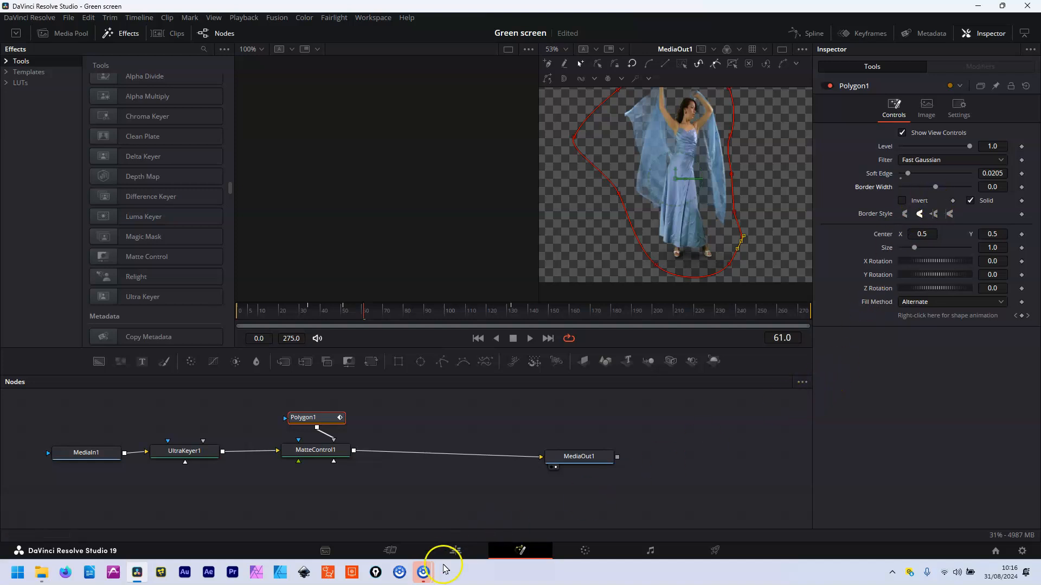
# Switch to the Edit page and scrub the timeline to review the key
pyautogui.click(456, 551)
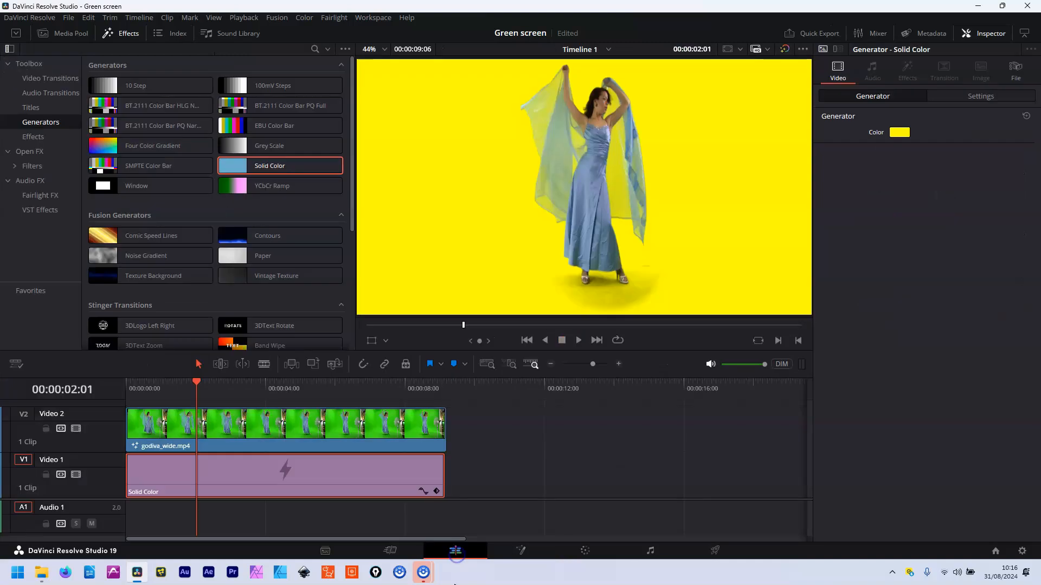
pyautogui.moveTo(198, 384); pyautogui.dragTo(368, 396)
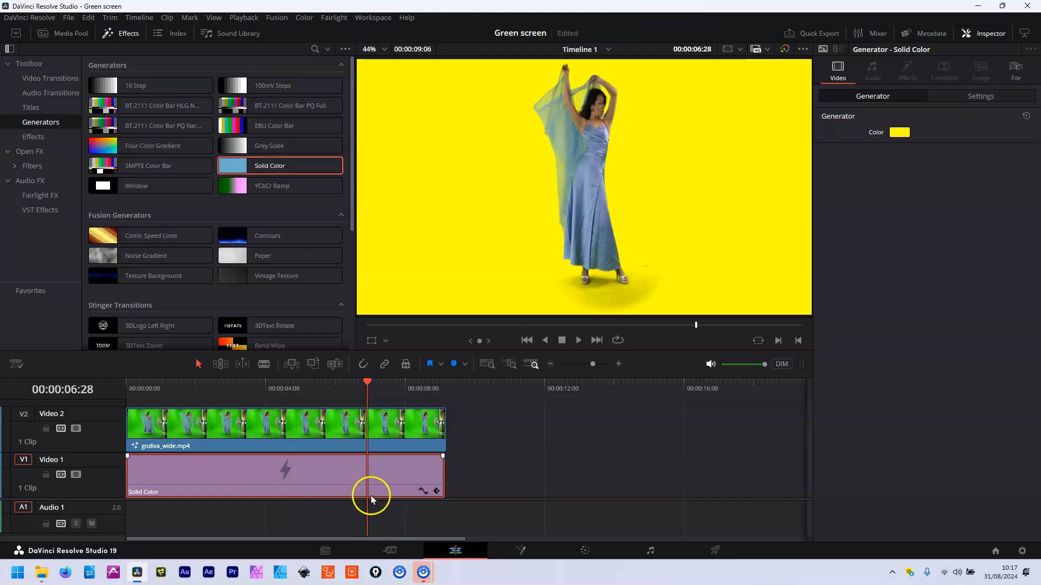
pyautogui.click(388, 473)
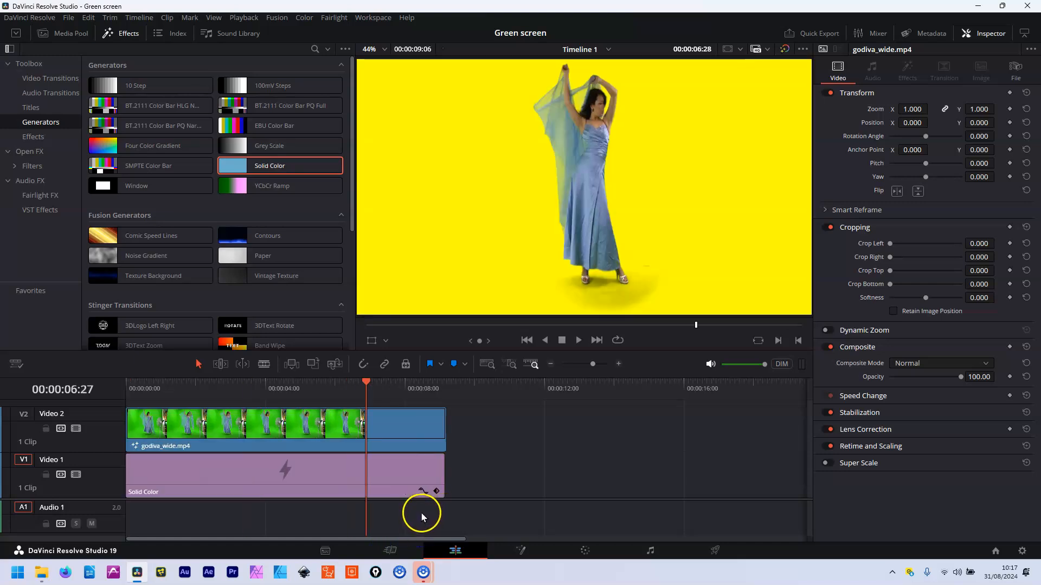
# Delete the yellow Solid Color clip on V1, check the dancer over black, and go to Deliver
pyautogui.click(394, 470)
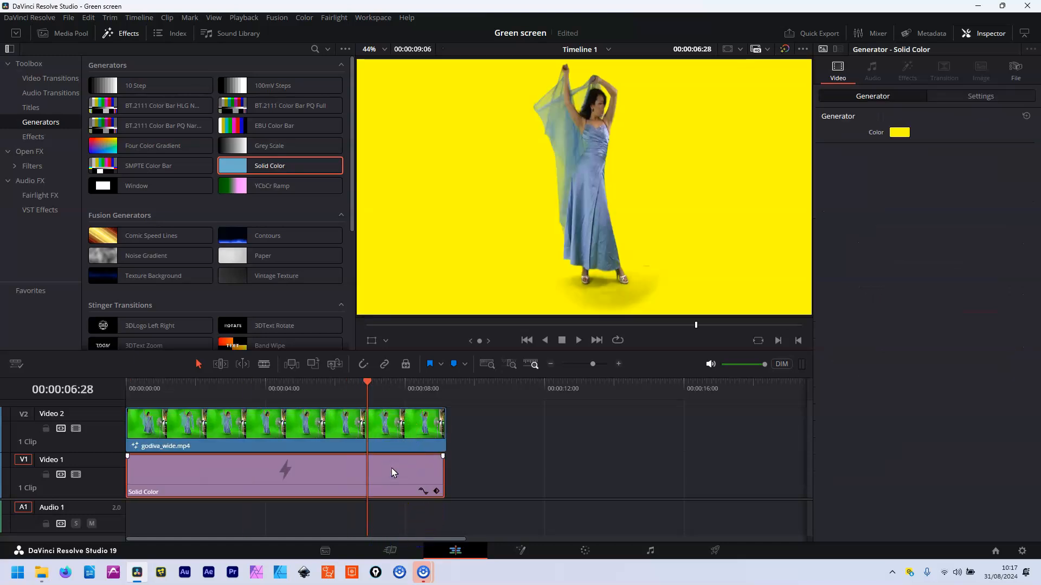
pyautogui.press('Delete')
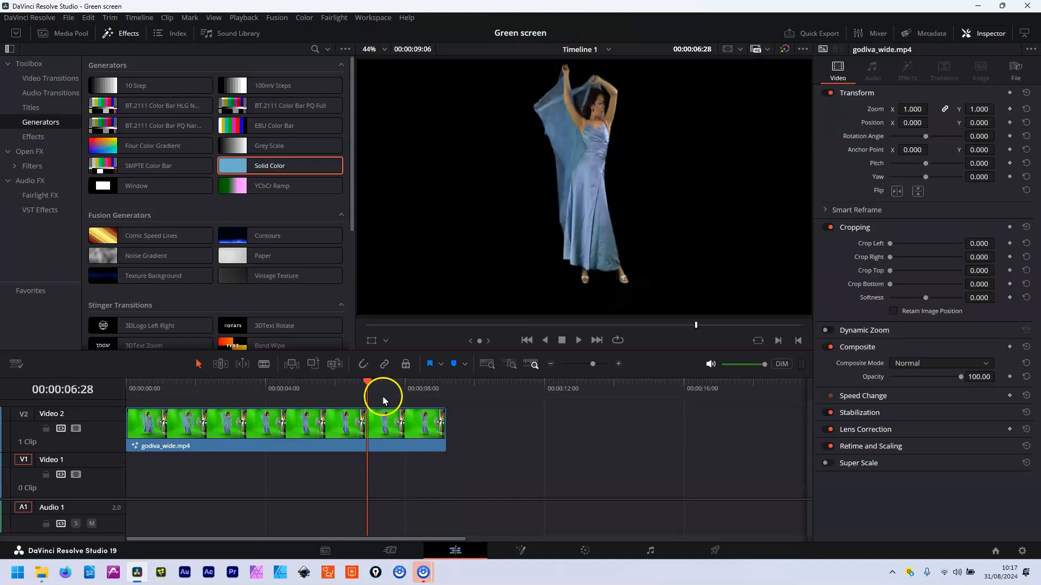
pyautogui.moveTo(221, 387); pyautogui.dragTo(232, 416)
pyautogui.moveTo(232, 415); pyautogui.dragTo(327, 416)
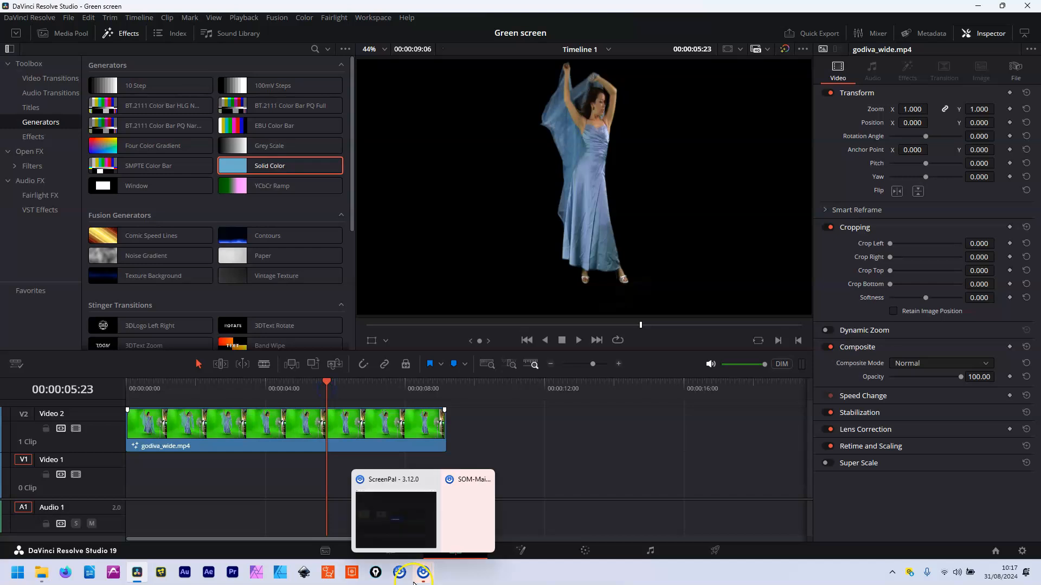
pyautogui.click(715, 551)
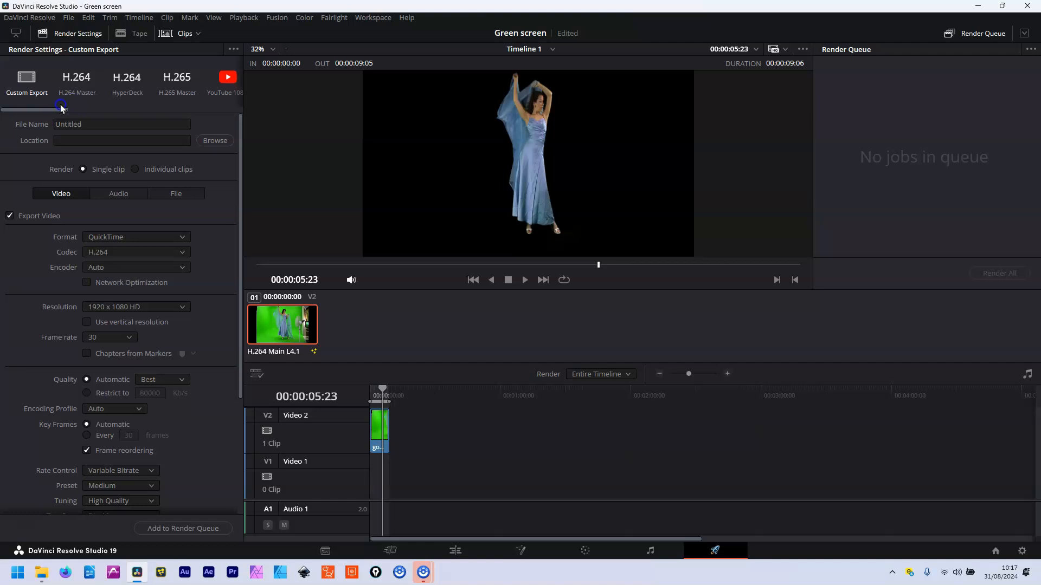
# Set the render to QuickTime, GoPro CineForm codec, RGB 16-bit type, with Export Alpha enabled
pyautogui.moveTo(73, 107)
pyautogui.mouseDown()
pyautogui.moveTo(238, 108)
pyautogui.moveTo(57, 120)
pyautogui.mouseUp()
pyautogui.click(179, 238)
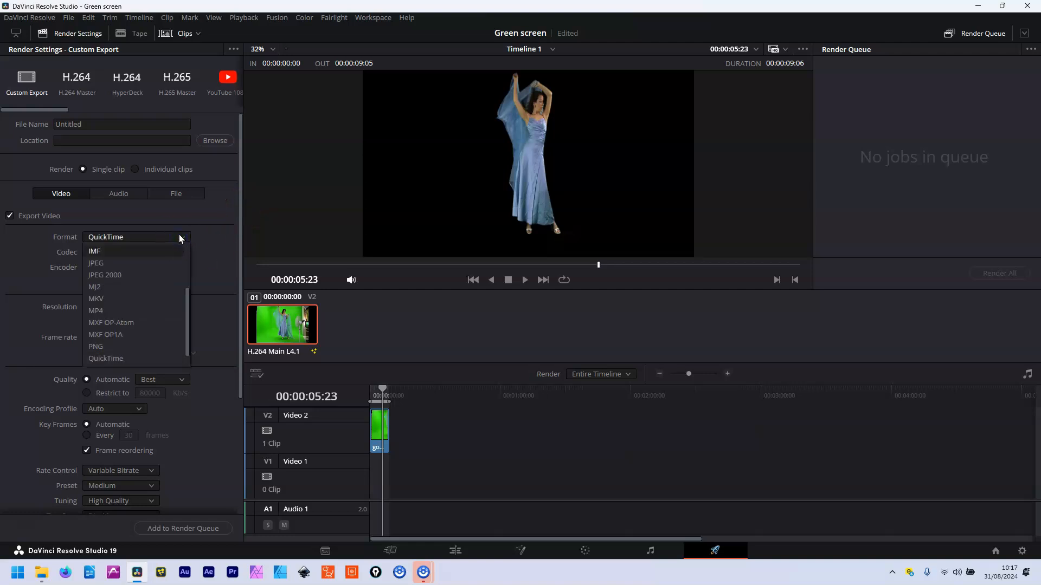
pyautogui.click(180, 237)
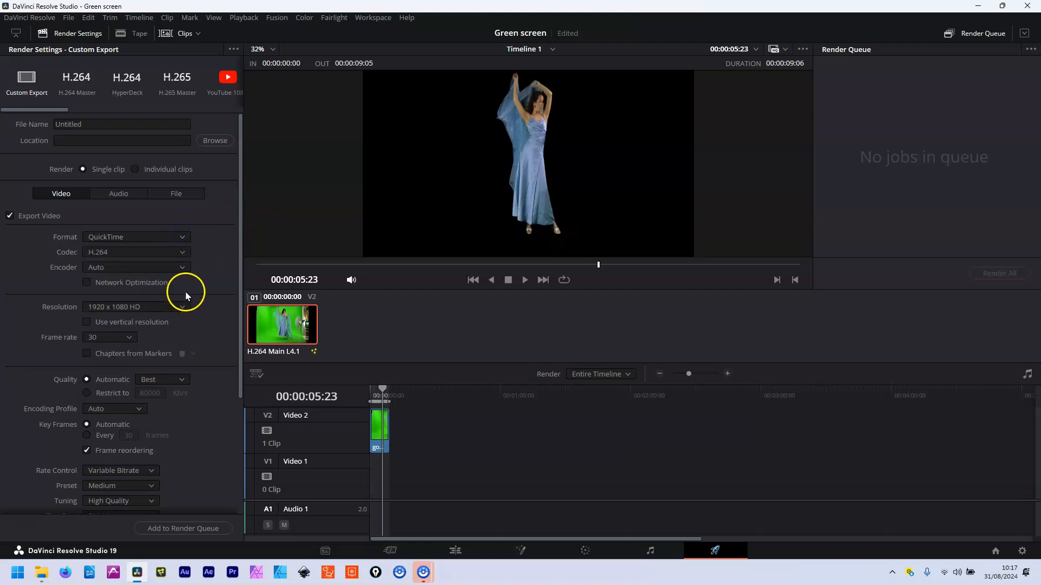
pyautogui.click(183, 252)
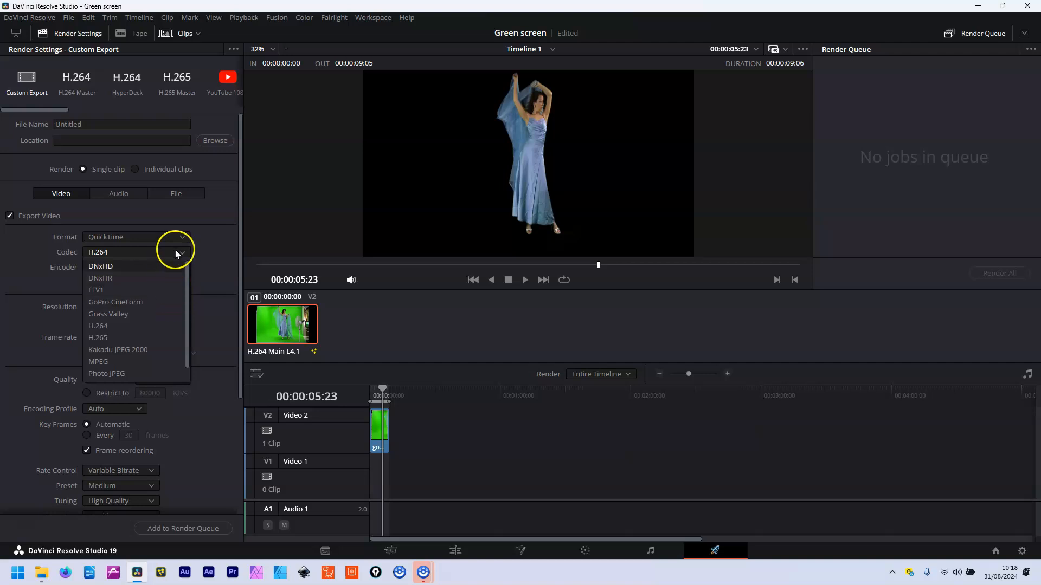
pyautogui.click(167, 303)
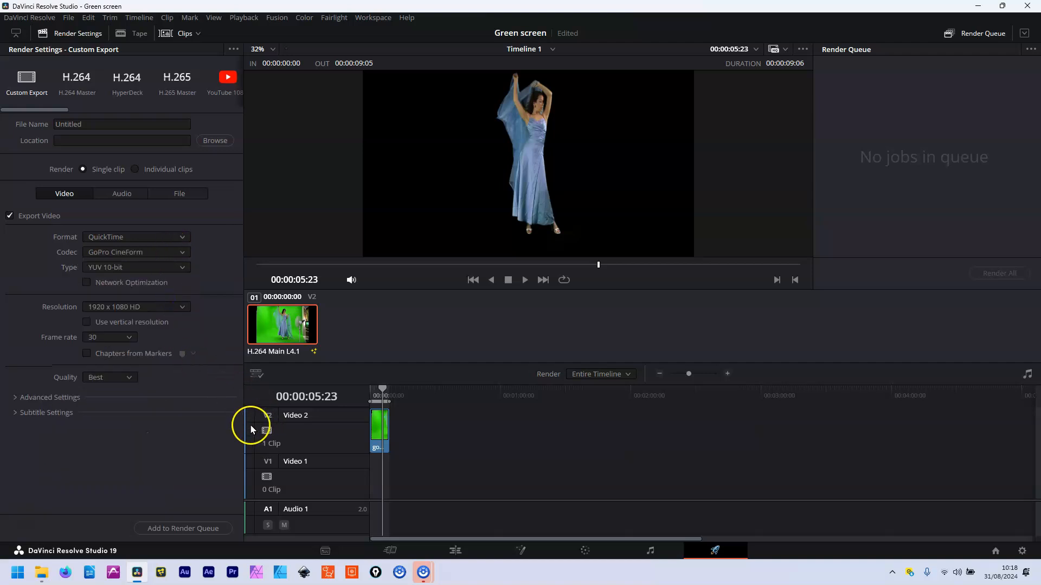
pyautogui.click(179, 268)
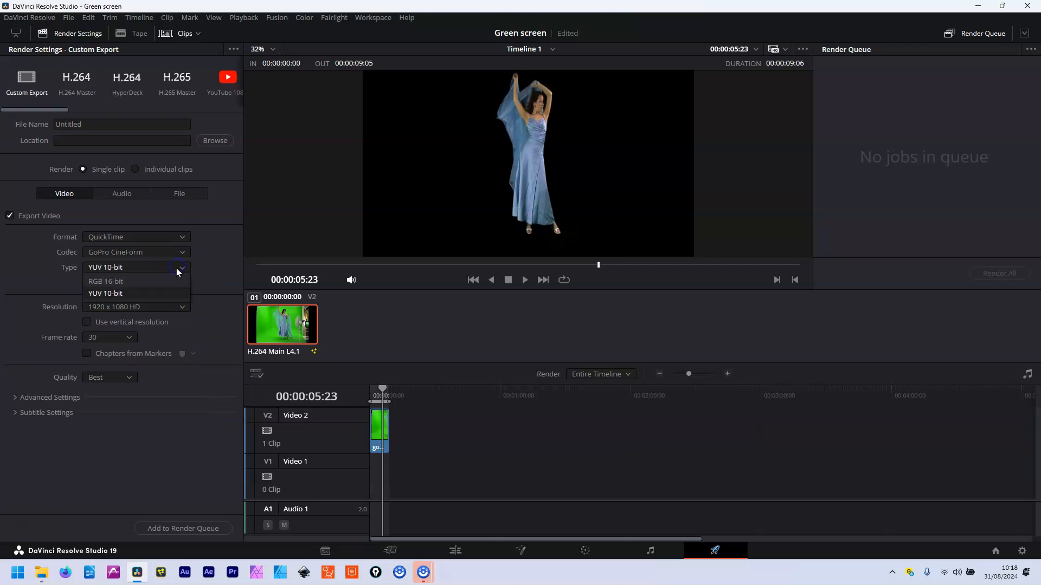
pyautogui.click(170, 280)
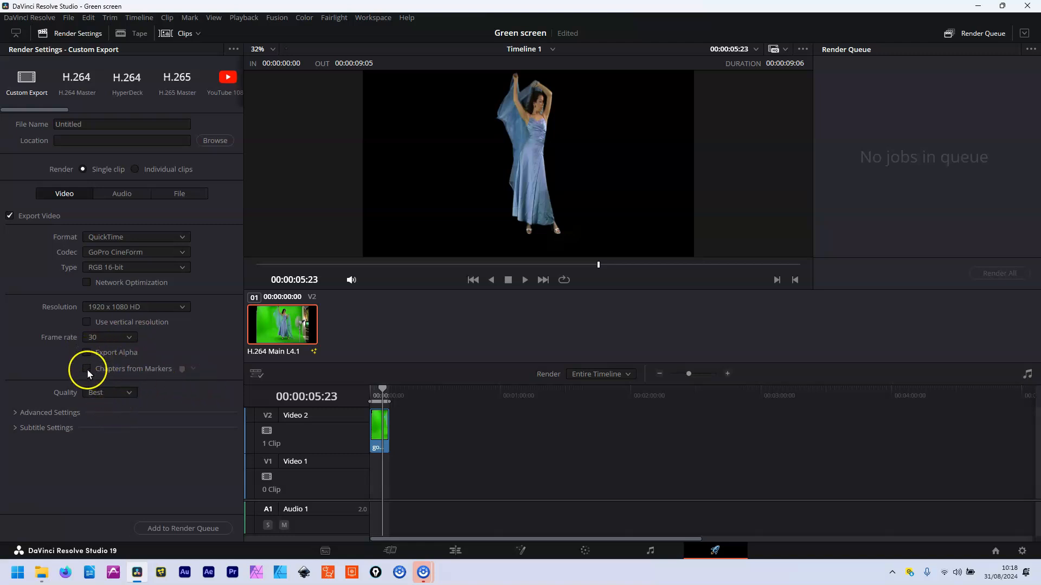
pyautogui.click(86, 353)
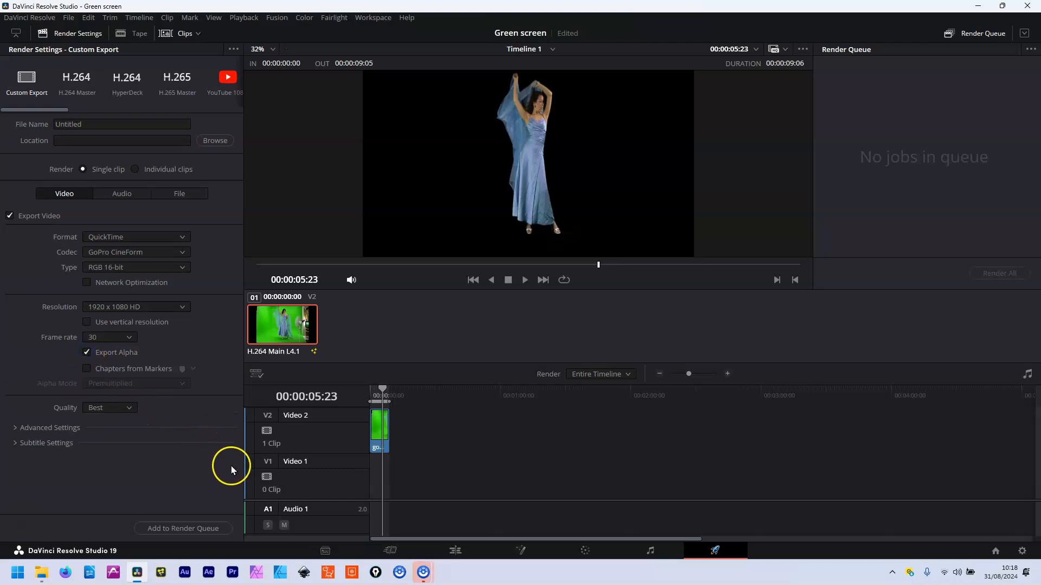
pyautogui.click(17, 428)
pyautogui.click(18, 427)
# Save the render to the Desktop as Timeline 1.mov, render it, and minimise Resolve
pyautogui.click(183, 529)
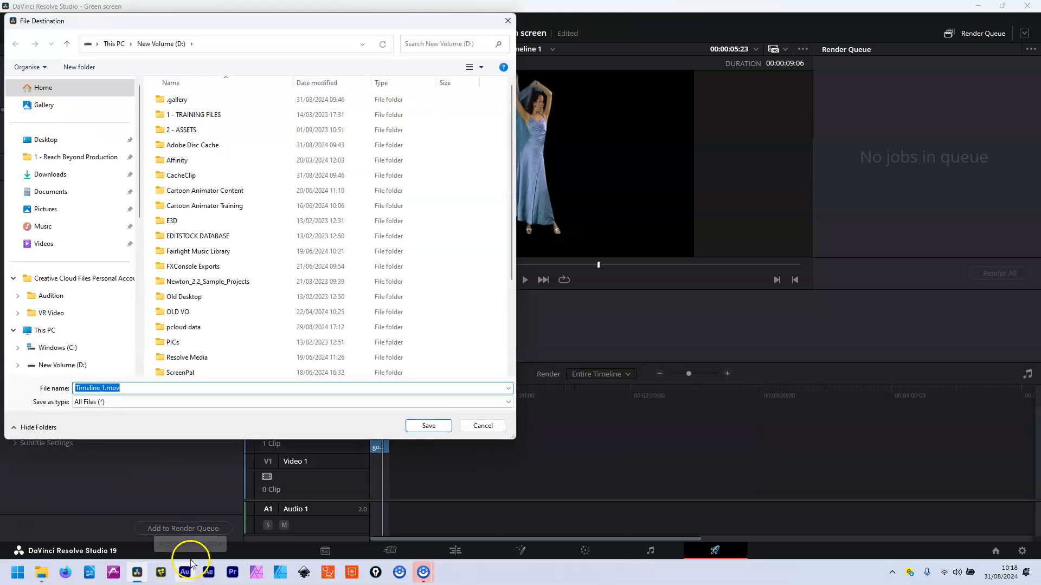
pyautogui.click(64, 141)
pyautogui.click(433, 426)
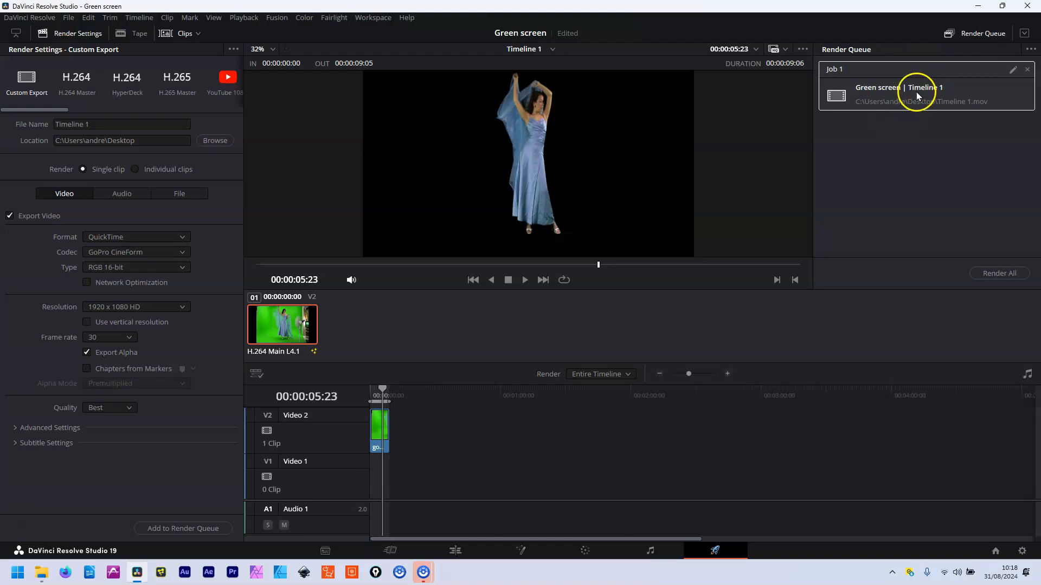
pyautogui.click(1002, 273)
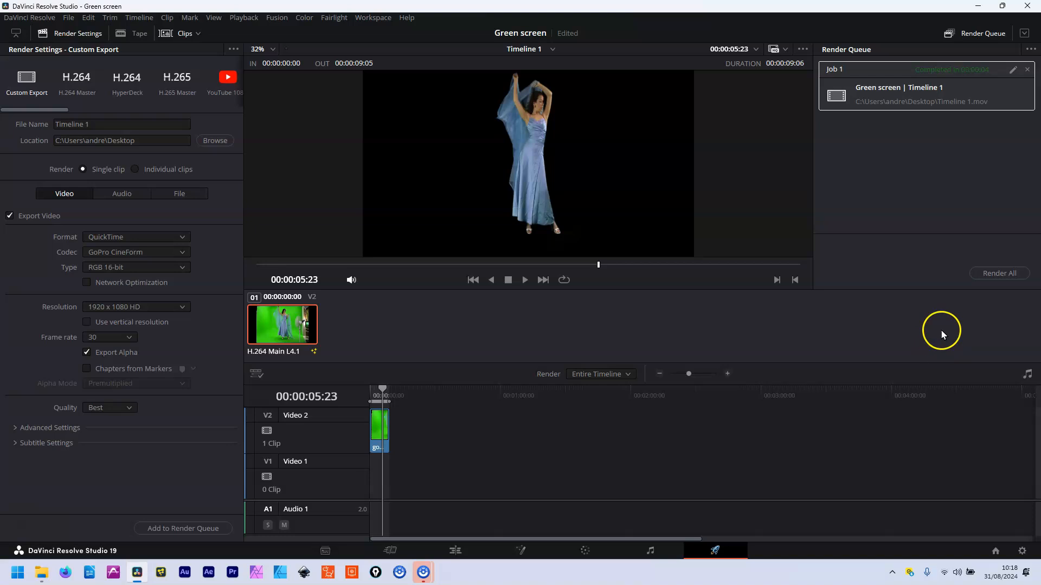
pyautogui.click(978, 6)
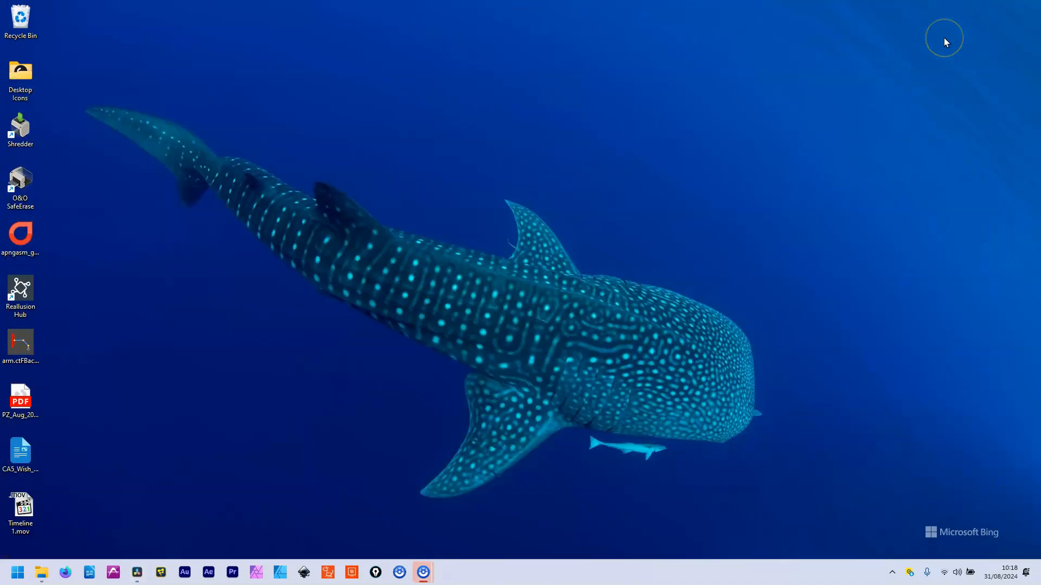
# Move Timeline 1.mov onto the desktop, play it to check the keyed dancer, then return to Resolve
pyautogui.moveTo(22, 507); pyautogui.dragTo(185, 352)
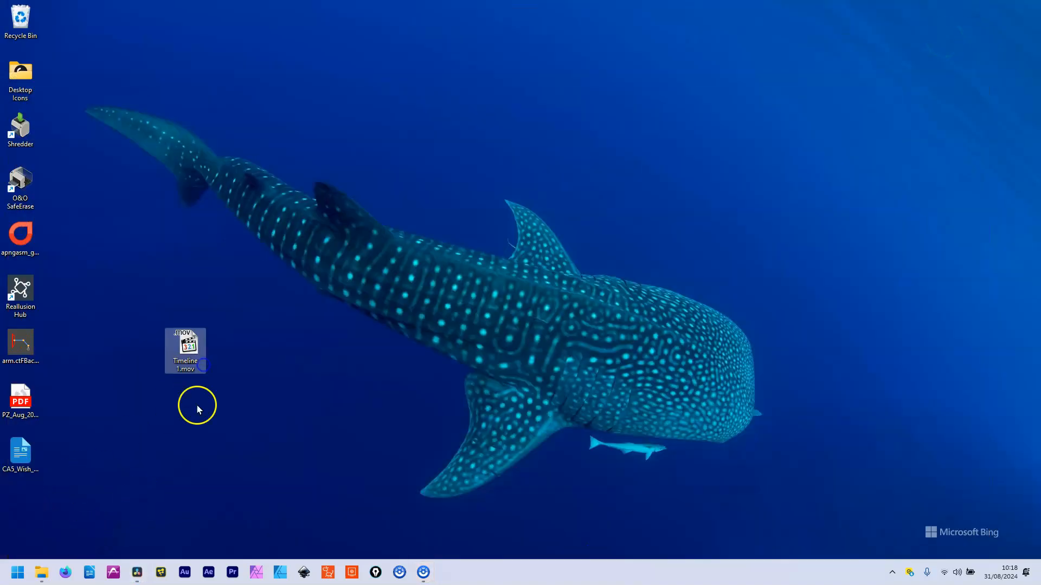
pyautogui.doubleClick(193, 355)
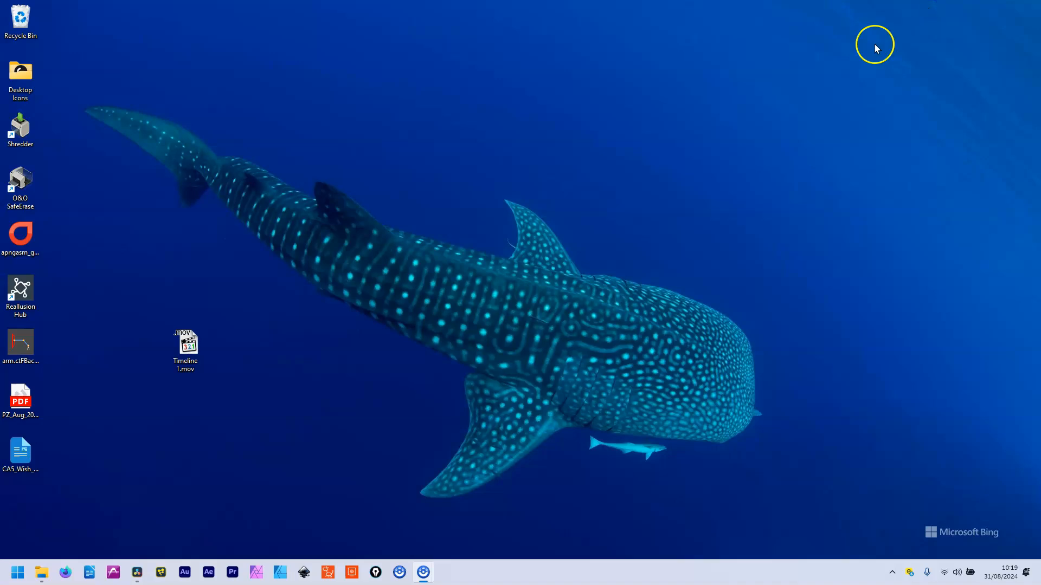
pyautogui.click(139, 576)
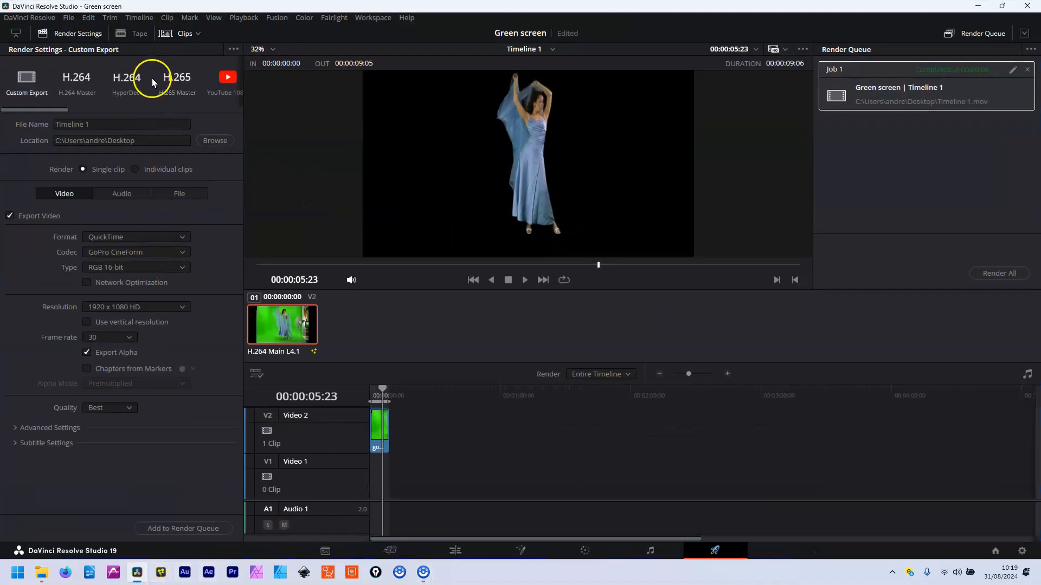
# Import Timeline 1.mov from the Desktop into the Master bin on the Media page
pyautogui.click(325, 551)
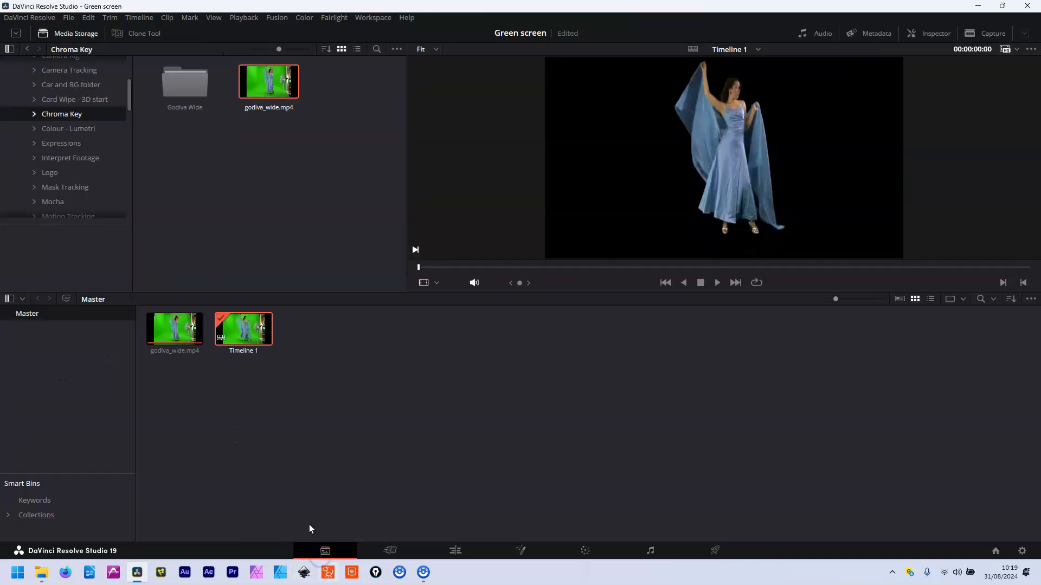
pyautogui.click(125, 103)
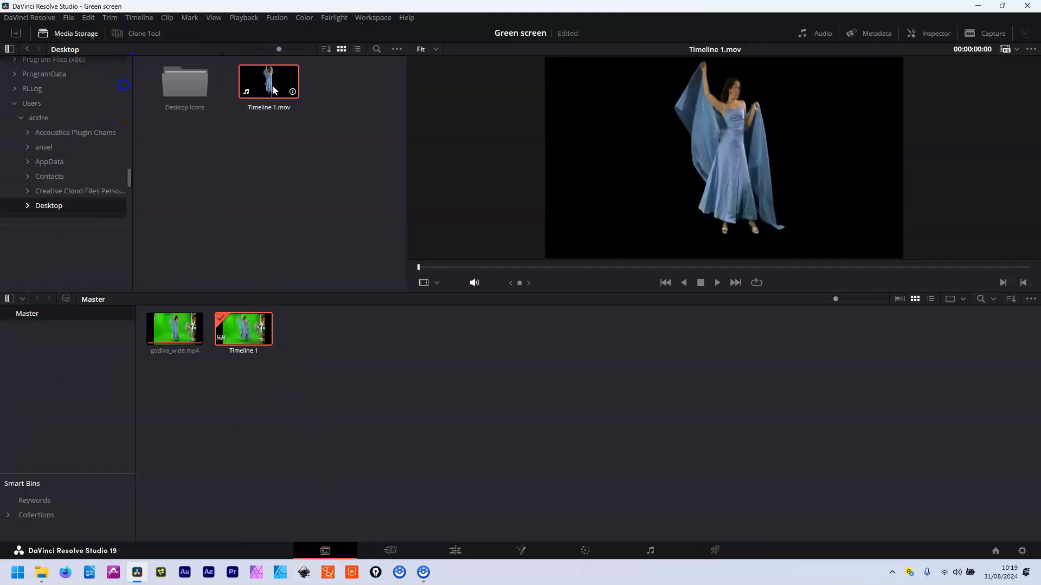
pyautogui.moveTo(271, 97); pyautogui.dragTo(303, 331)
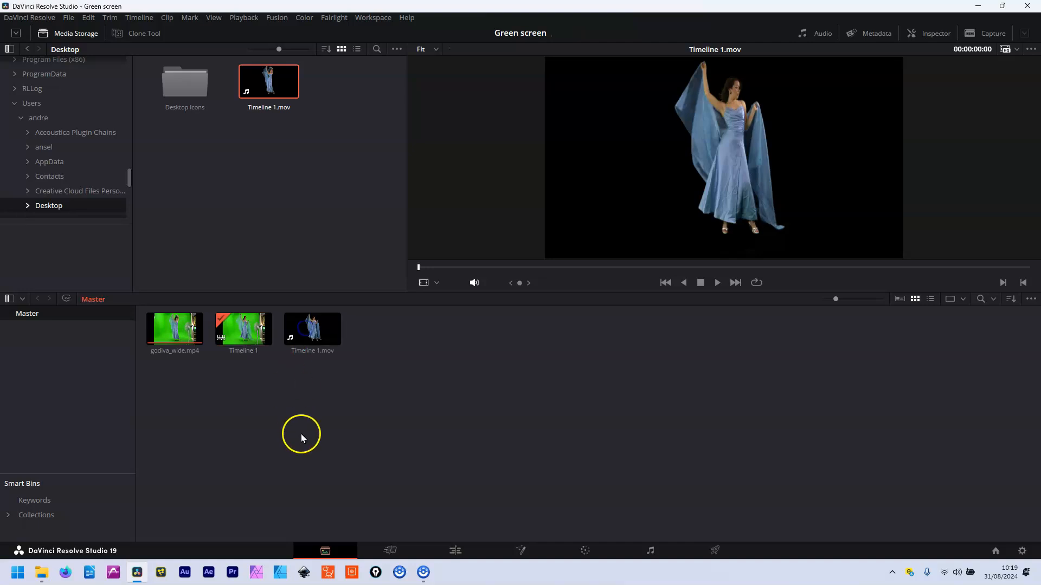
# Create Timeline 2 from Timeline 1.mov with default settings and open it in Fusion
pyautogui.rightClick(318, 334)
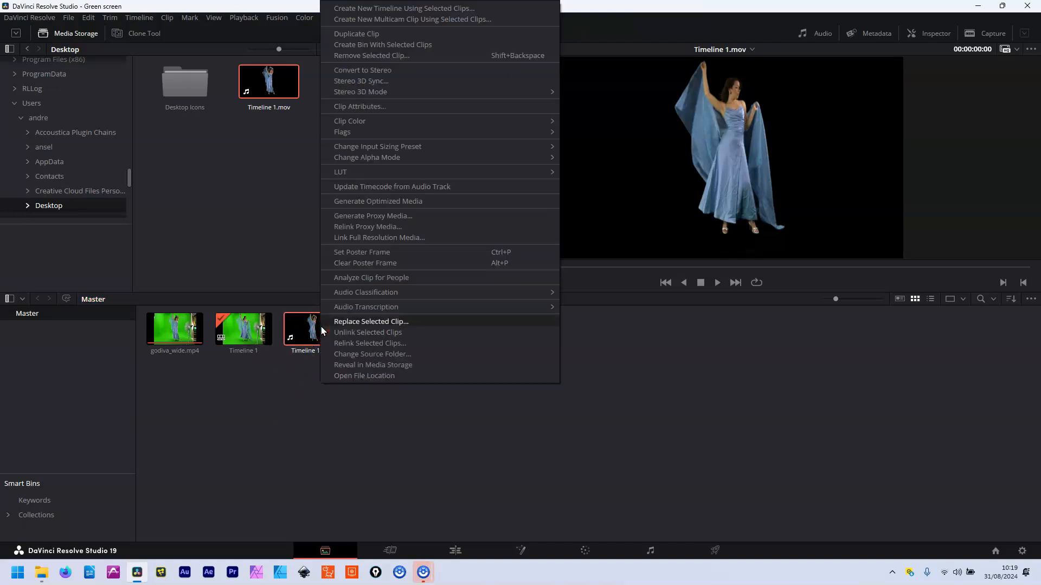
pyautogui.click(372, 8)
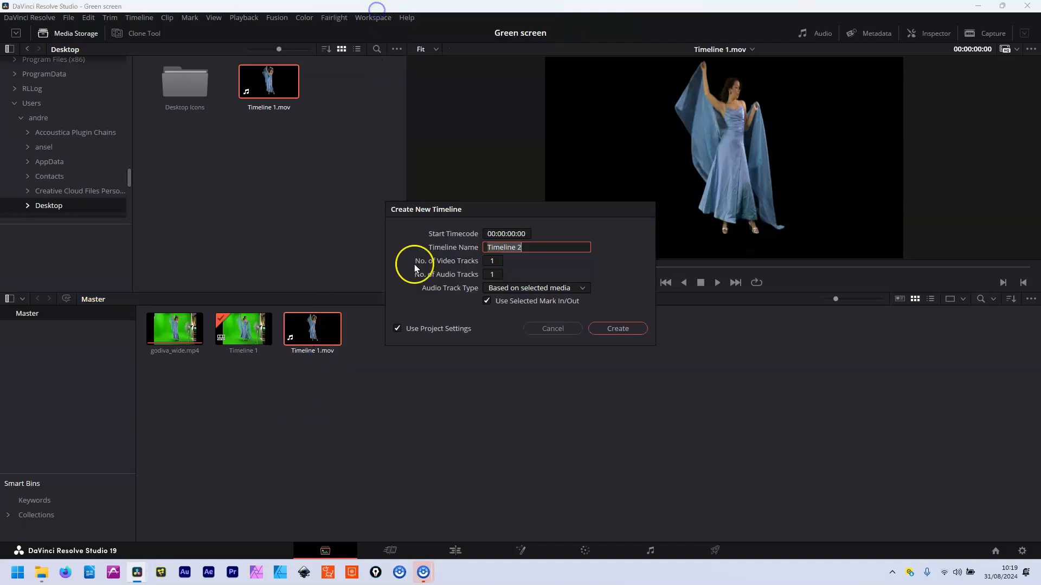
pyautogui.click(614, 328)
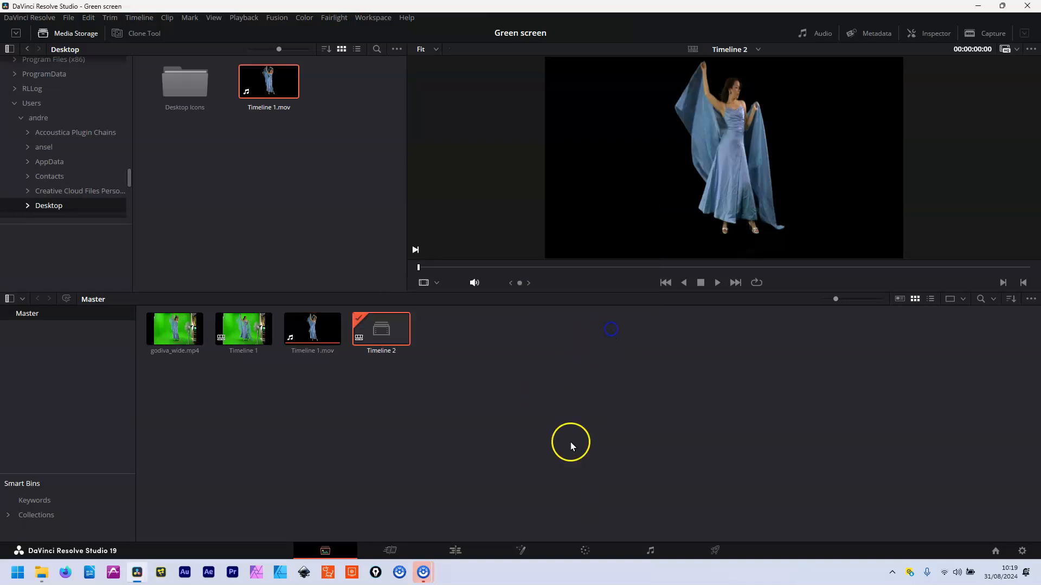
pyautogui.click(519, 552)
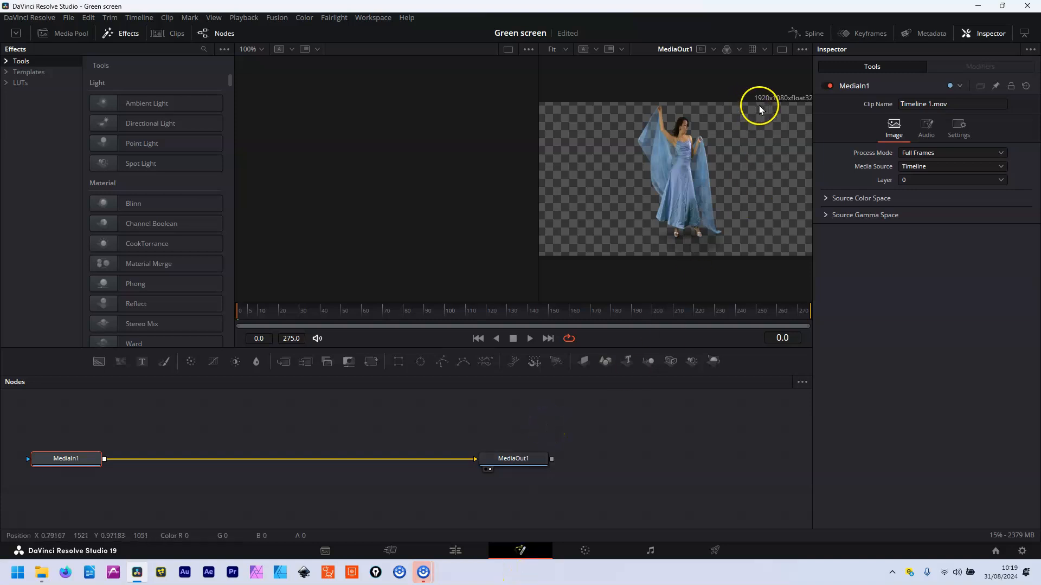
pyautogui.click(296, 311)
pyautogui.moveTo(296, 313); pyautogui.dragTo(245, 314)
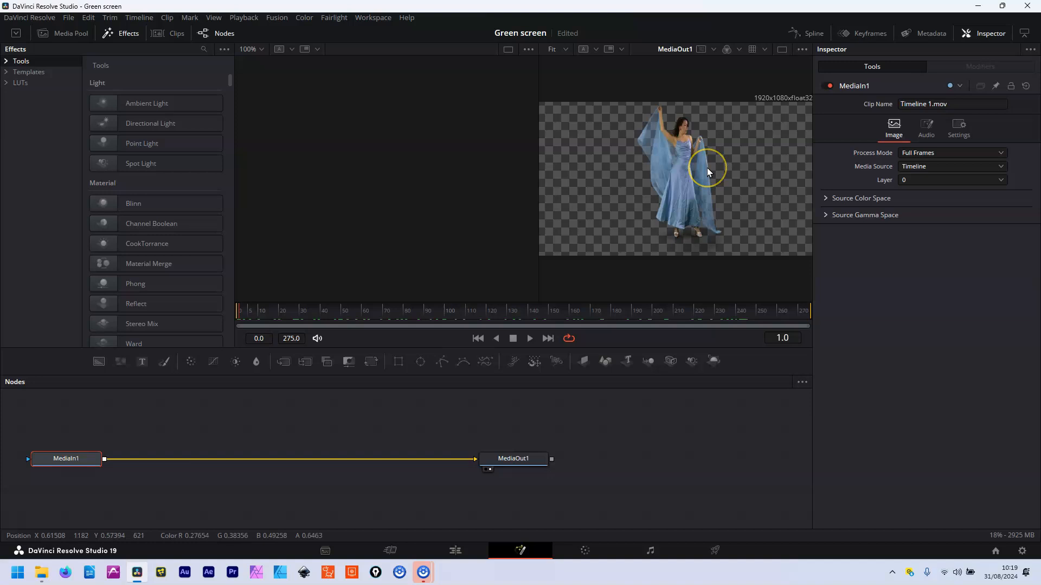